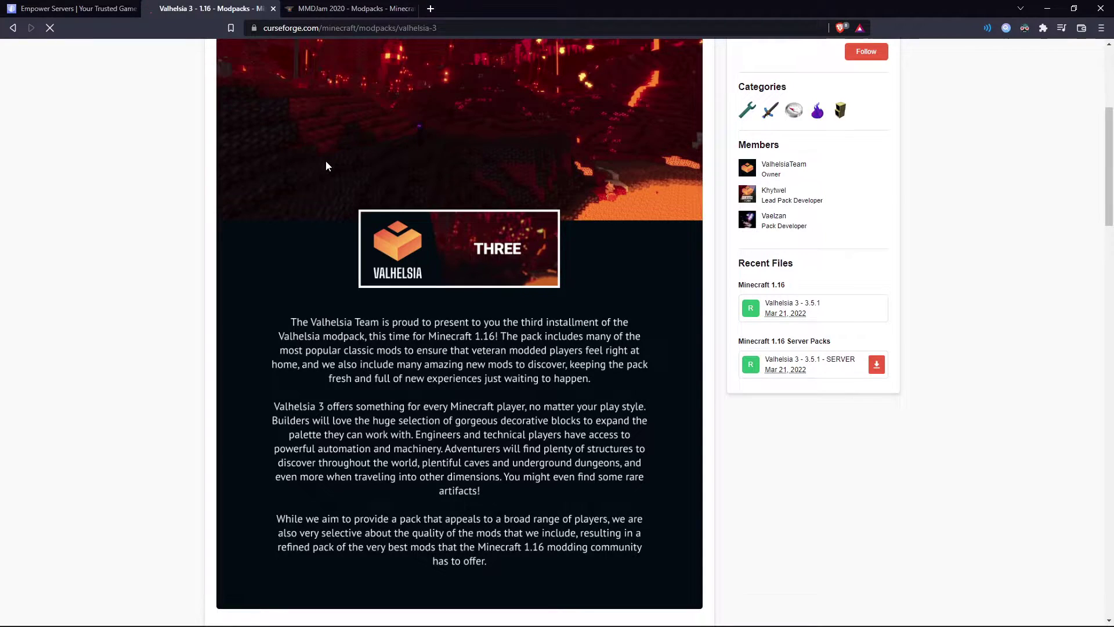
Step: Look over the Valhelsia 3 modpack's description page, and the MMDJam 2020 modpack's files page for comparison
scroll(326, 160, "up", 5)
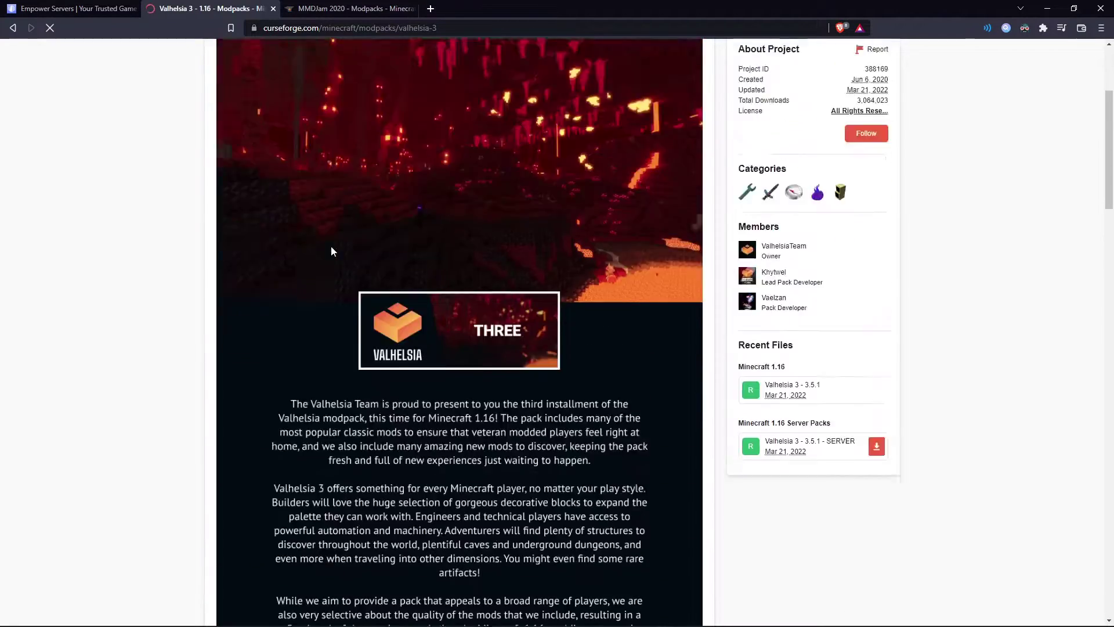
scroll(324, 249, "down", 15)
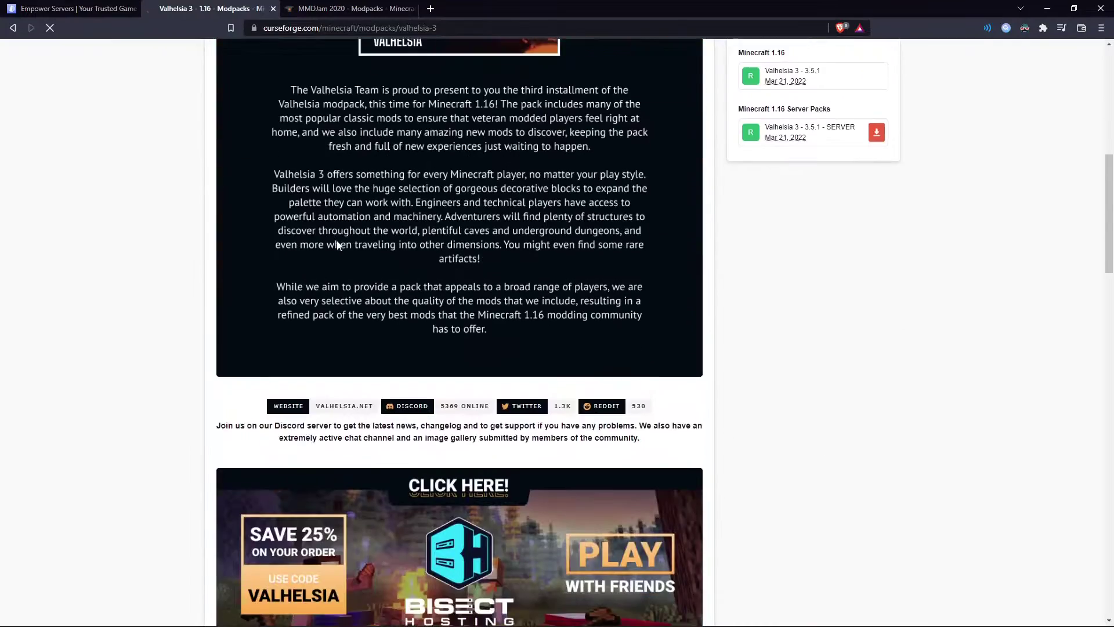
scroll(337, 244, "down", 3)
scroll(341, 270, "up", 18)
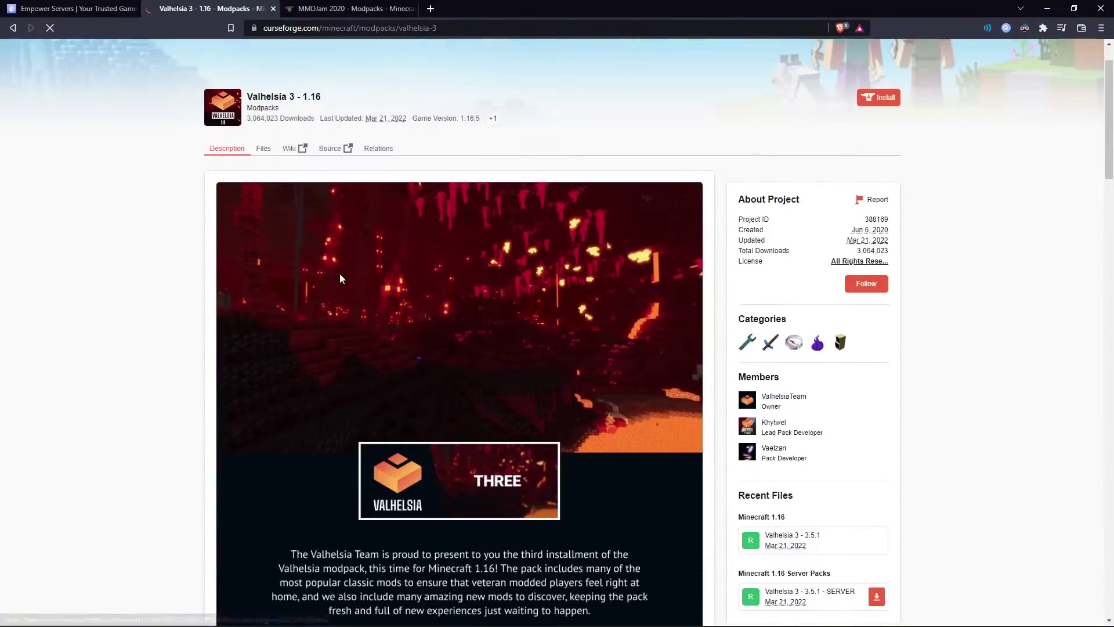
left_click(332, 7)
scroll(284, 209, "up", 1)
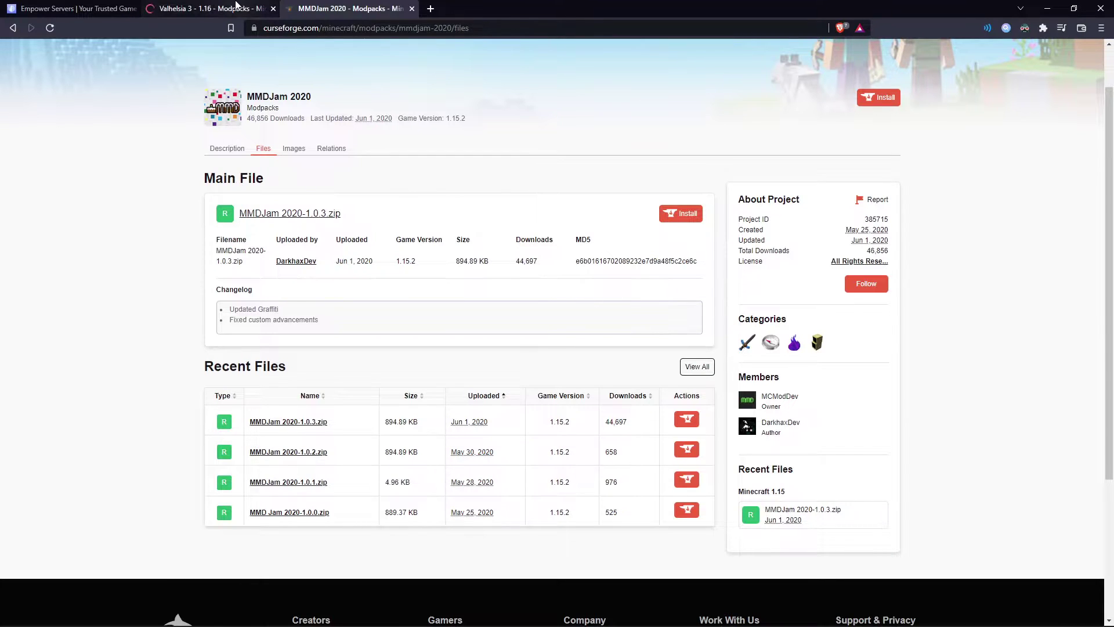
Step: Open the file listing of the Valhelsia 3 modpack and view its main file
left_click(235, 6)
left_click(260, 152)
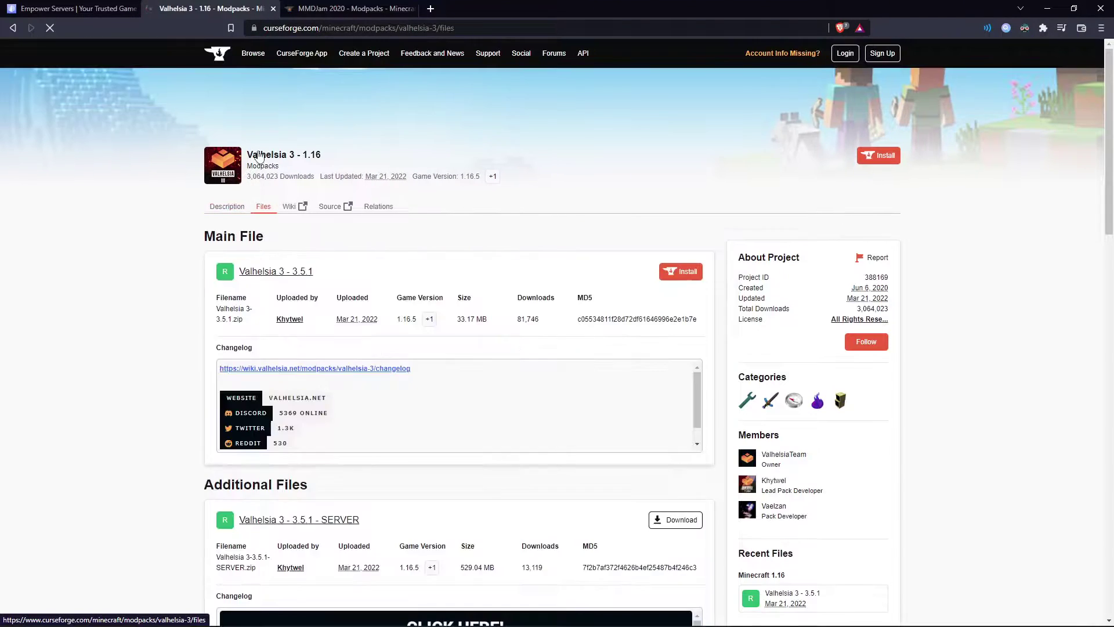
scroll(155, 324, "up", 2)
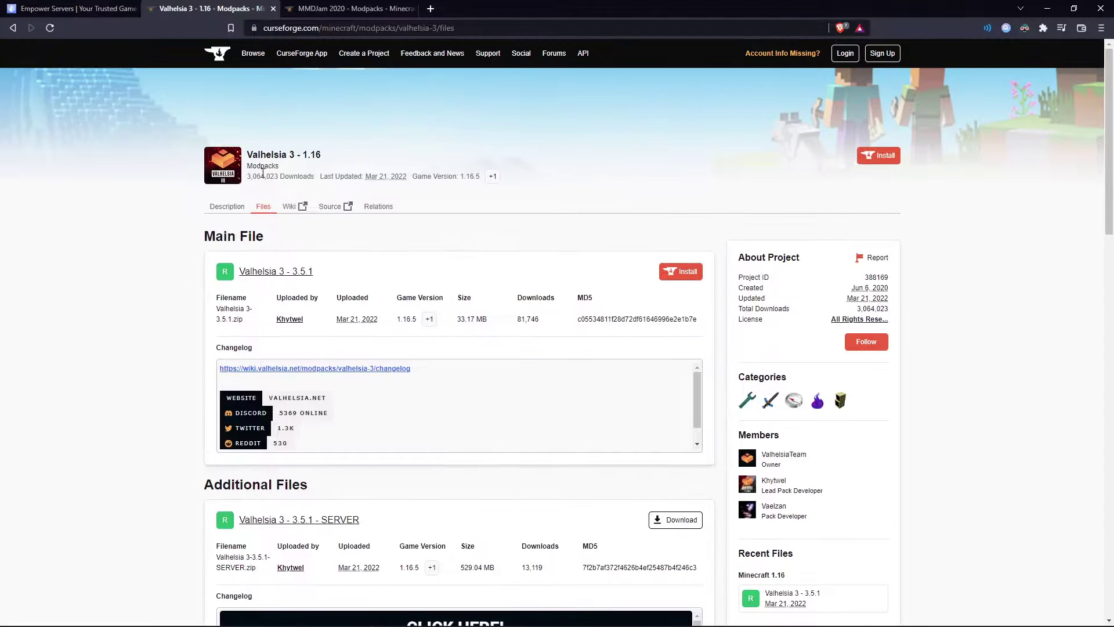
scroll(61, 289, "down", 4)
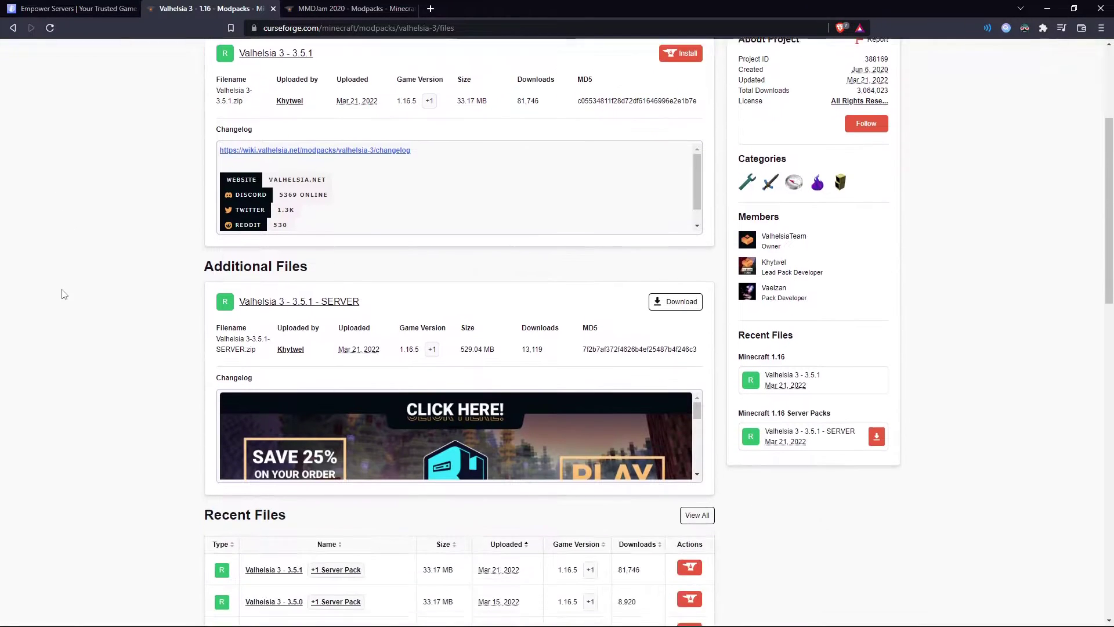
scroll(27, 291, "up", 4)
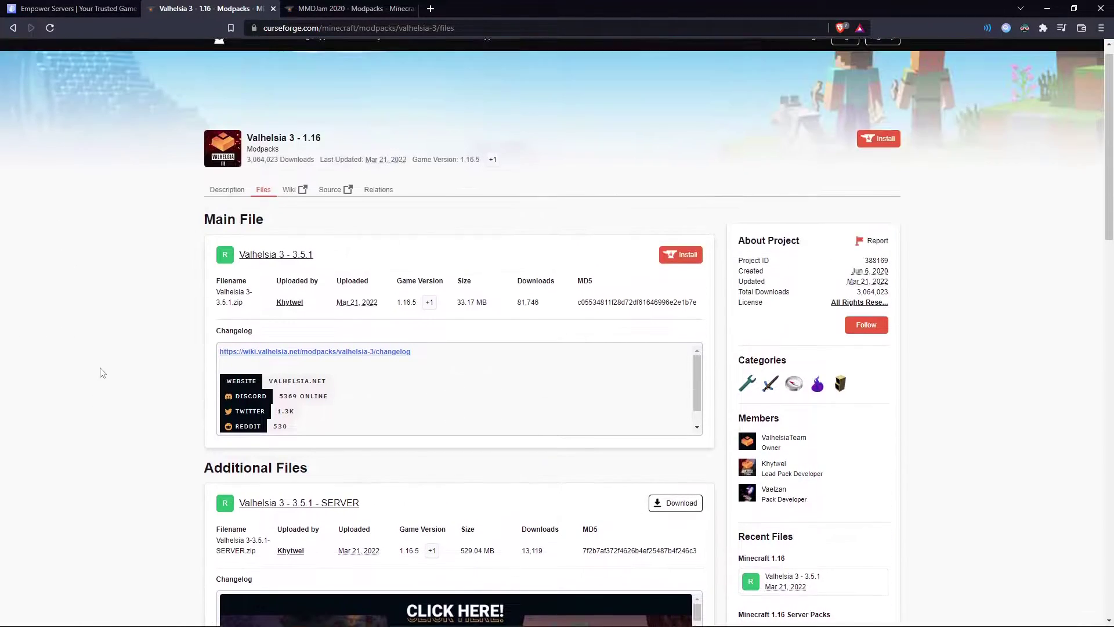
left_click_drag(206, 239, 339, 253)
left_click(339, 288)
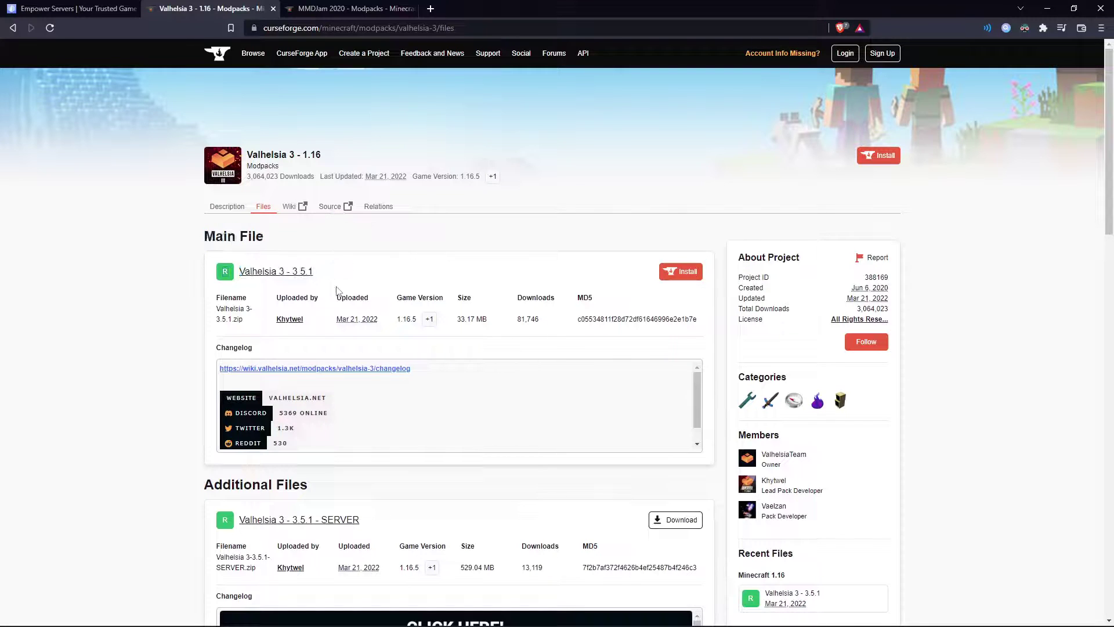
Step: Check the Valhelsia 3 additional files for a server pack and compare with the MMDJam 2020 file listing
scroll(300, 377, "down", 1)
scroll(143, 411, "down", 2)
scroll(139, 372, "down", 2)
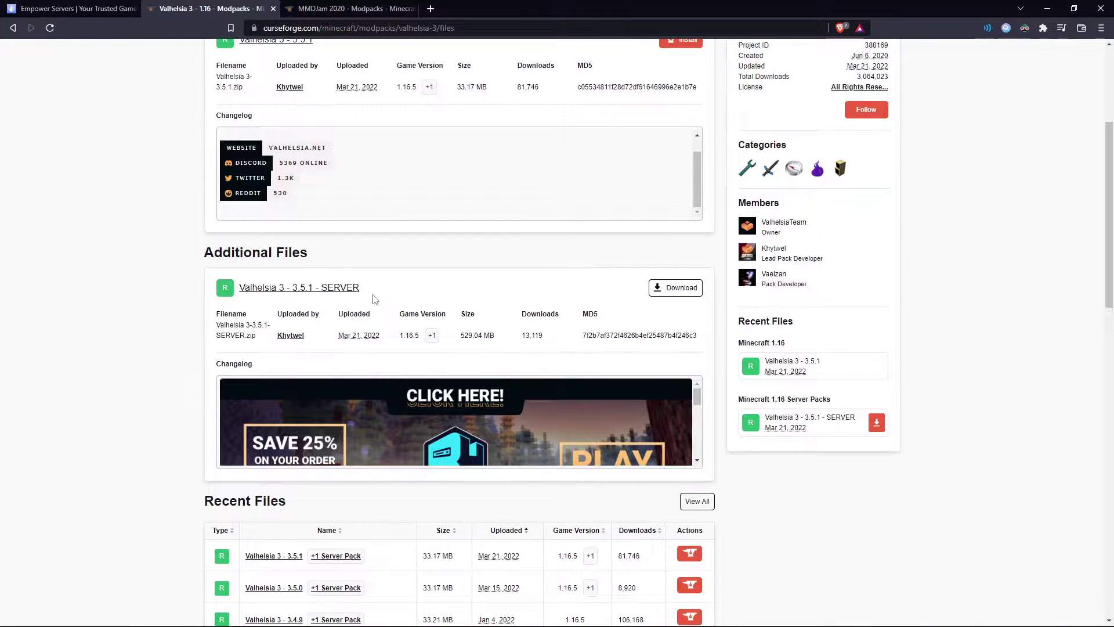
scroll(49, 346, "down", 2)
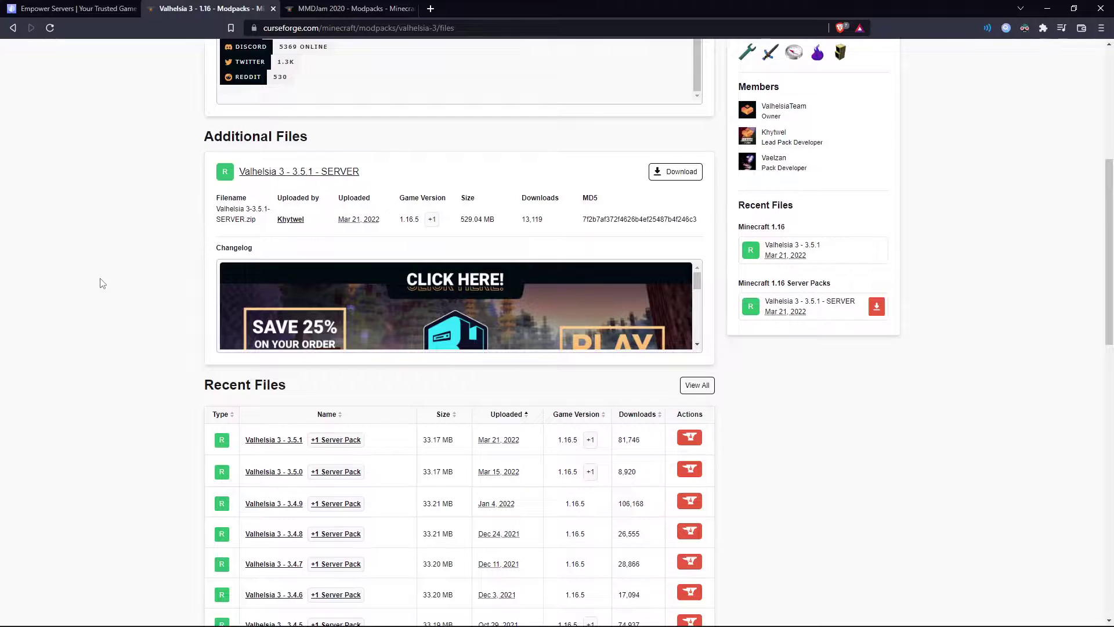
key("ctrl+Tab")
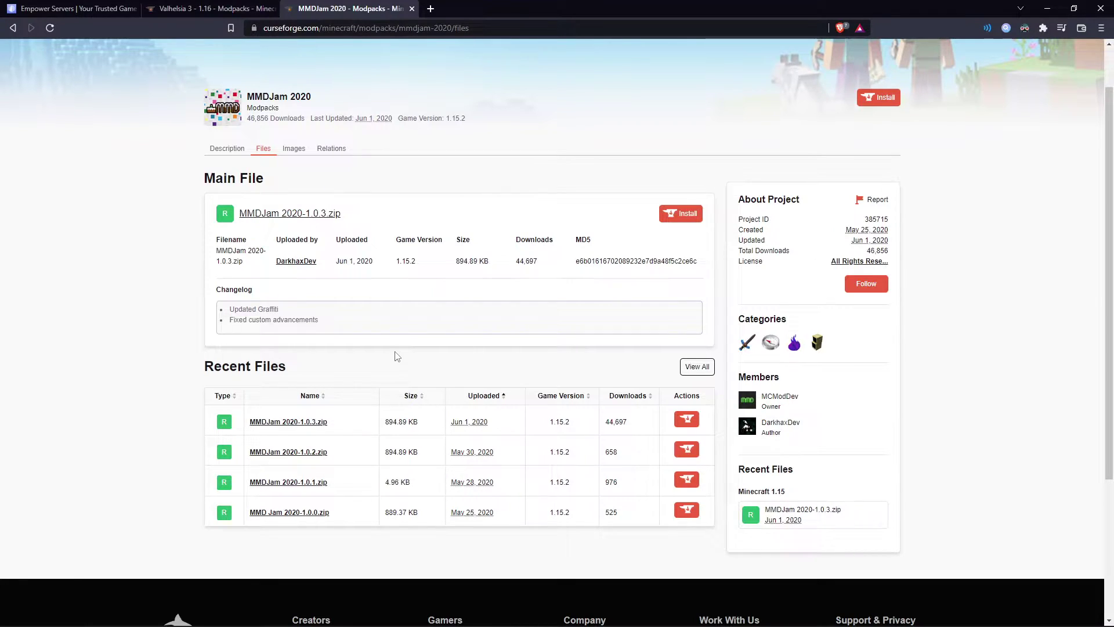
key("ctrl+shift+Tab")
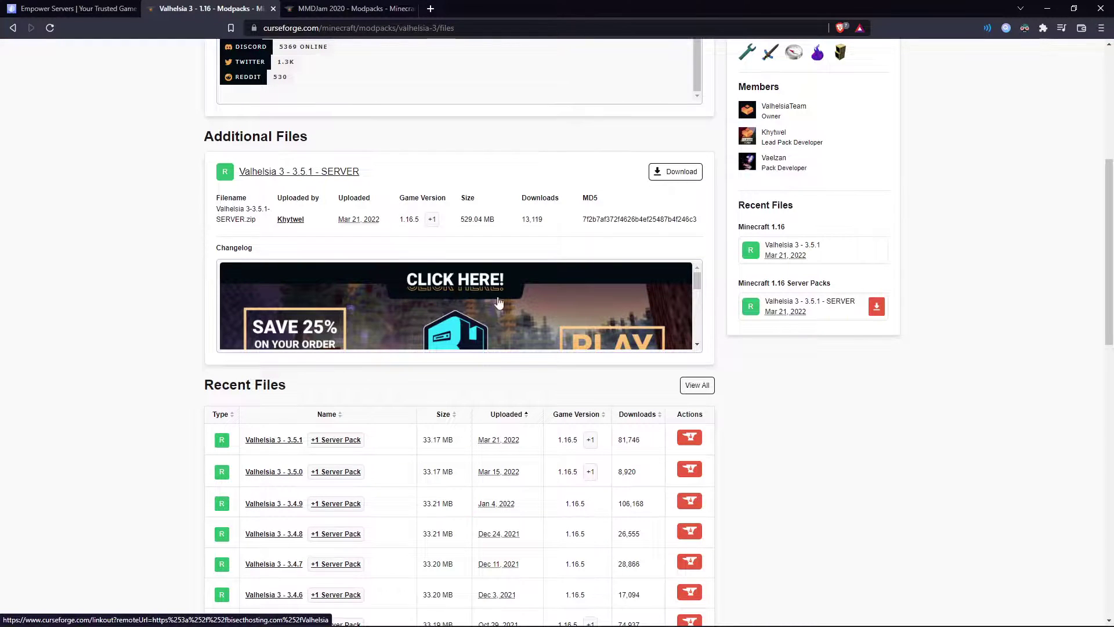
Step: Download the Valhelsia 3 - 3.5.1 - SERVER zip and save it in the Downloads folder
left_click(690, 174)
left_click(242, 168)
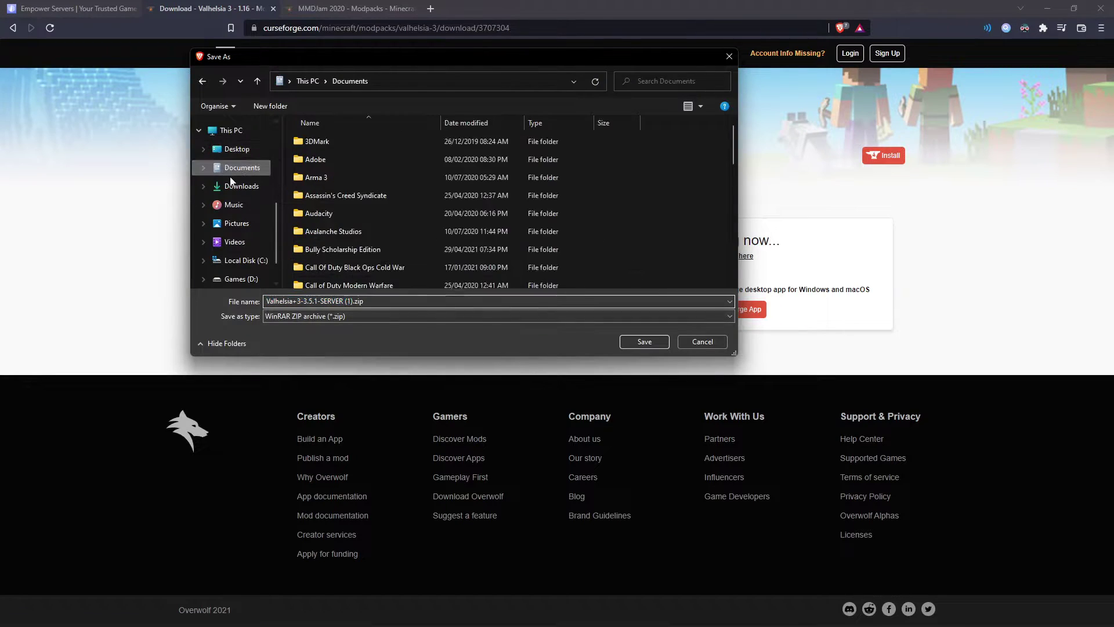
left_click(242, 185)
left_click(647, 345)
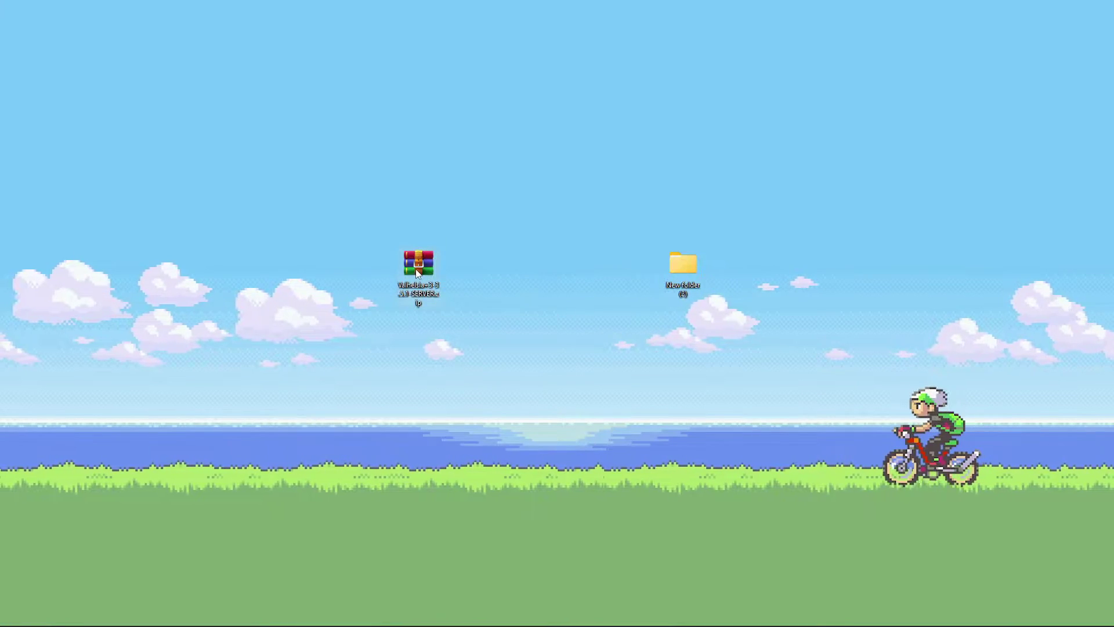
Step: Open the Valhelsia server pack archive on the desktop, look through its contents, and close it
double_click(418, 268)
left_click_drag(353, 175, 581, 113)
left_click(563, 310)
left_click_drag(309, 502, 253, 211)
left_click_drag(465, 109, 338, 86)
left_click(871, 84)
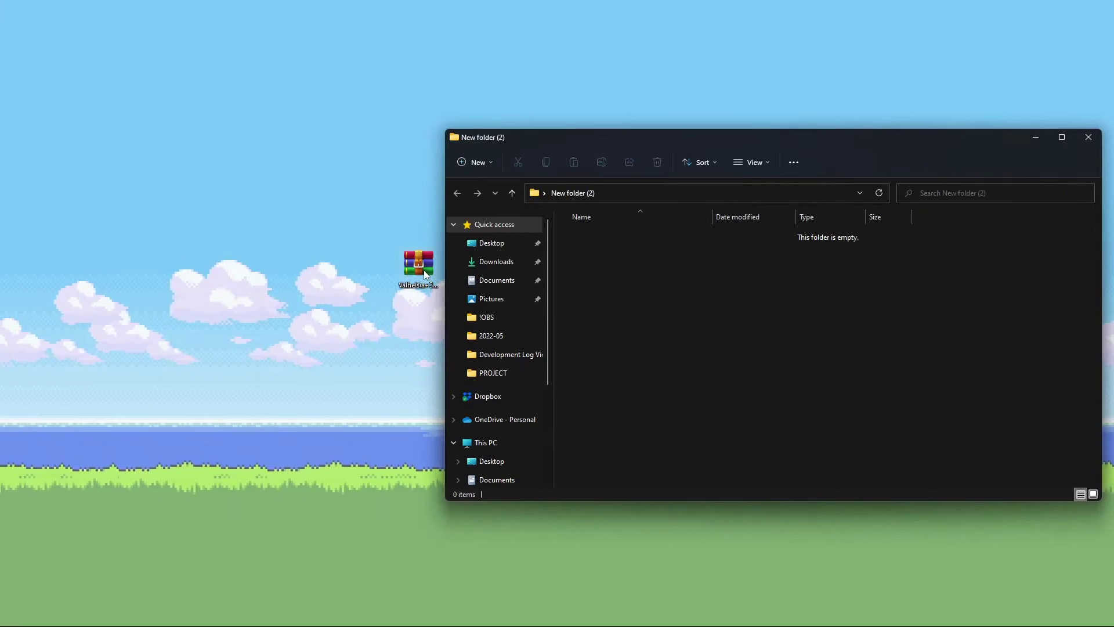
Step: Extract all files of the Valhelsia server pack archive into New folder (2)
double_click(419, 264)
left_click_drag(430, 165, 604, 114)
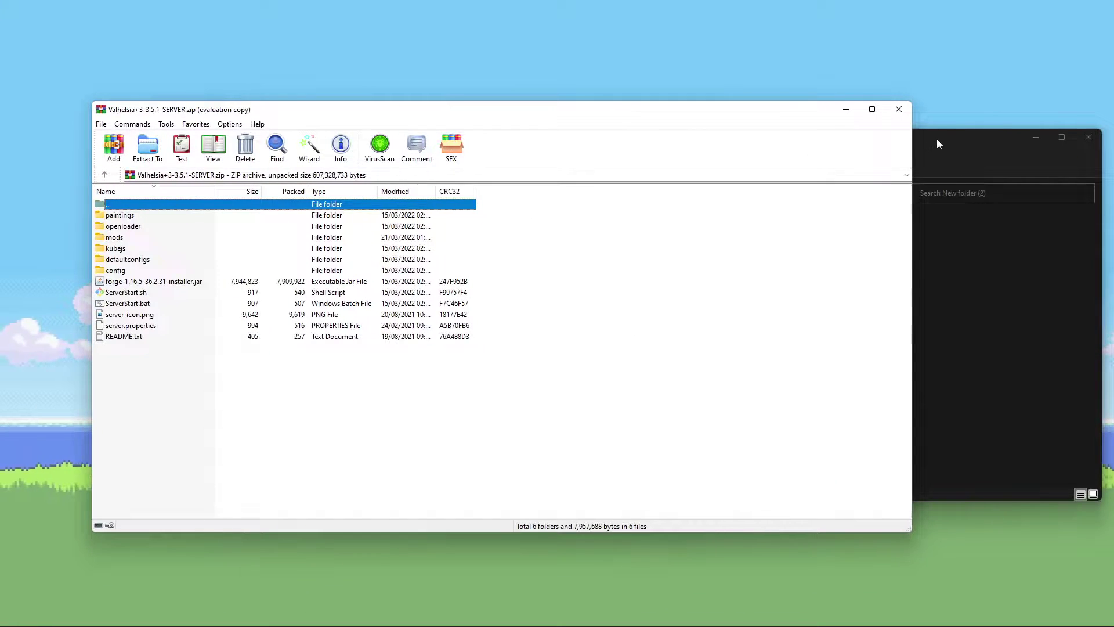
left_click_drag(939, 142, 882, 162)
left_click_drag(162, 424, 364, 329)
left_click_drag(944, 353, 945, 354)
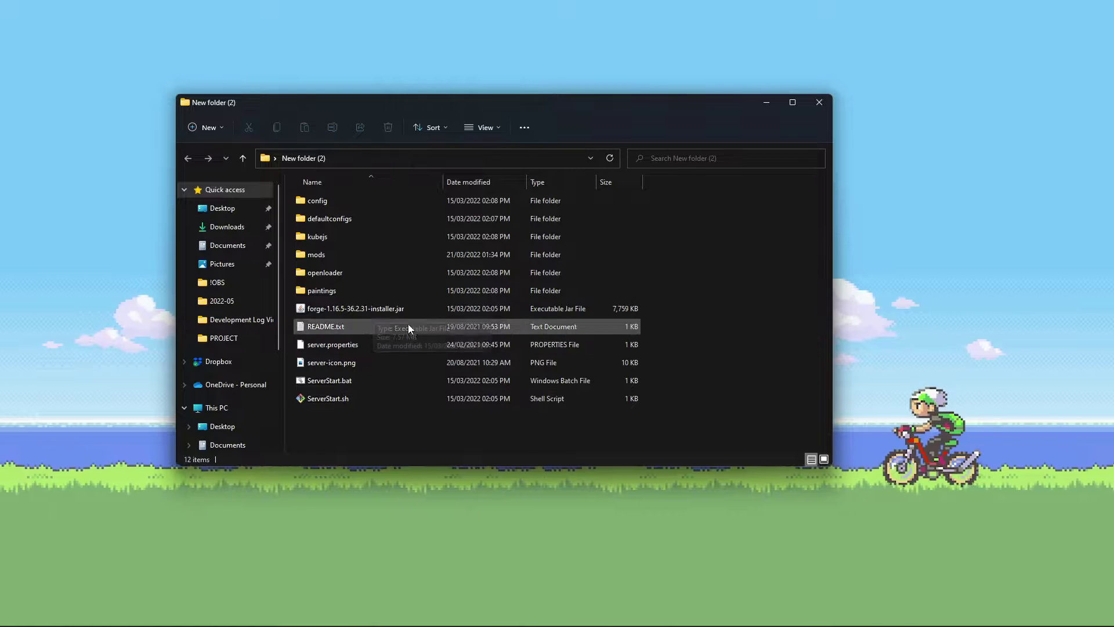
Step: Run ServerStart.bat to install the Forge 1.16.5 server files, and close the server console once the server starts loading
left_click(372, 309)
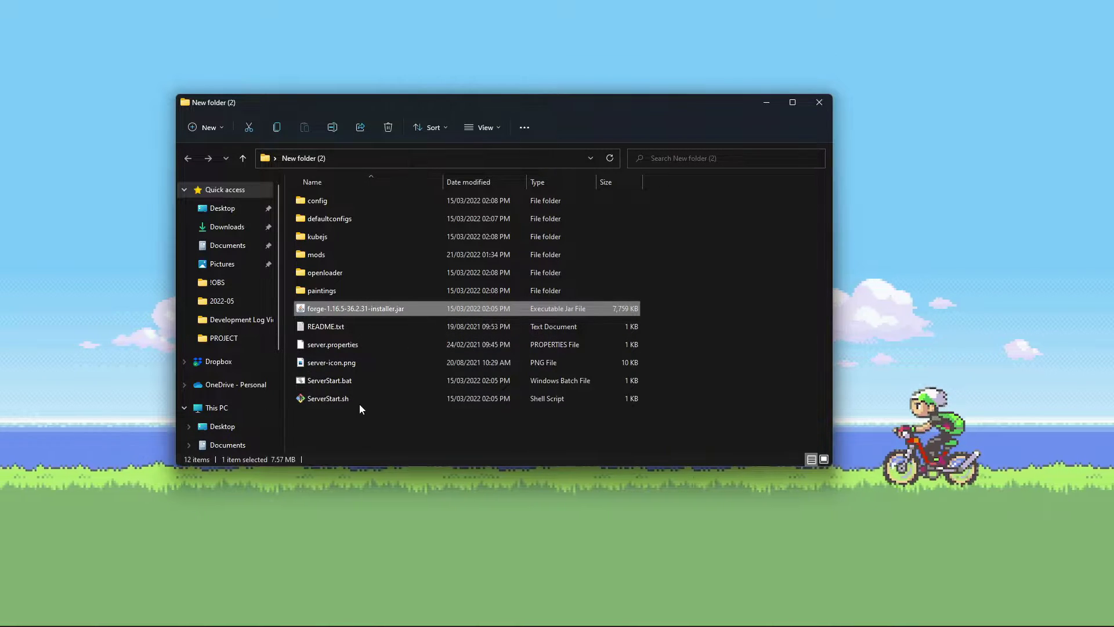
double_click(340, 382)
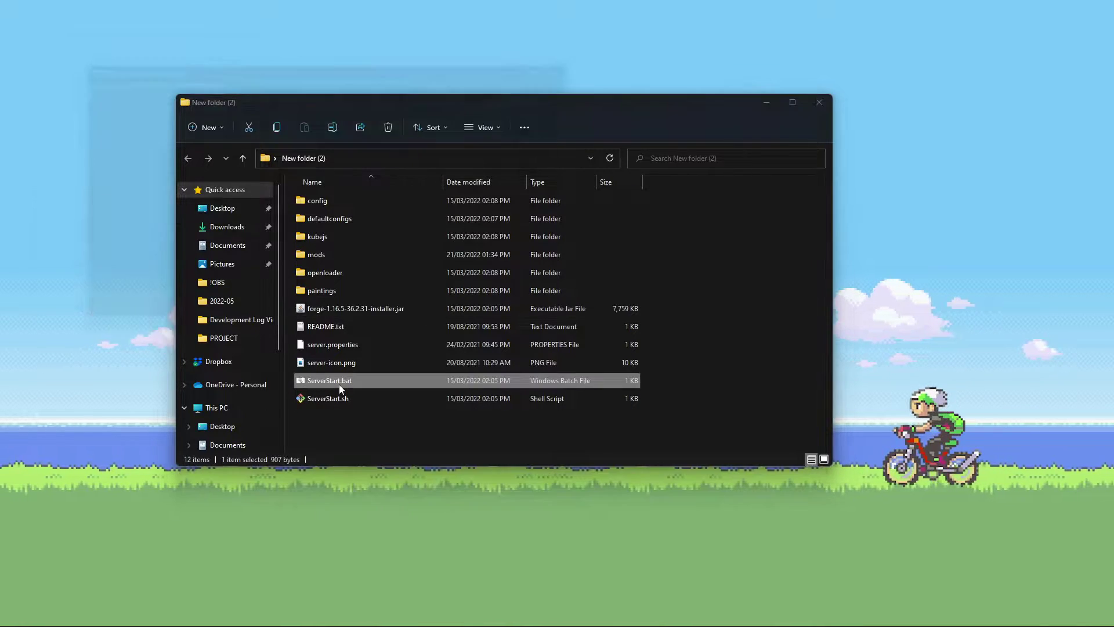
left_click_drag(304, 55, 625, 128)
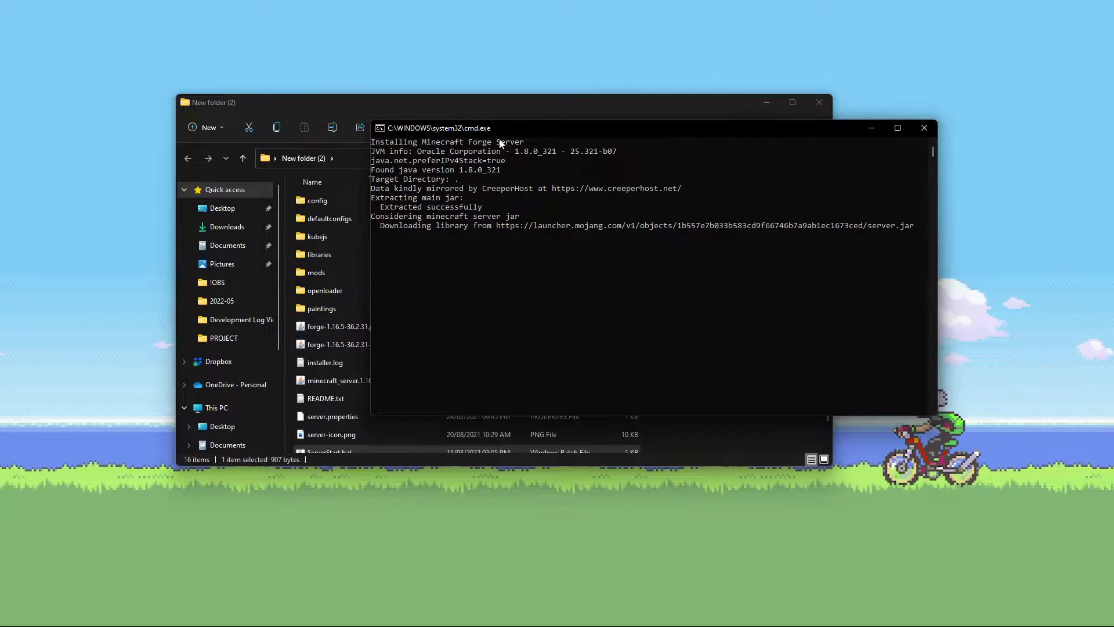
left_click_drag(464, 128, 634, 111)
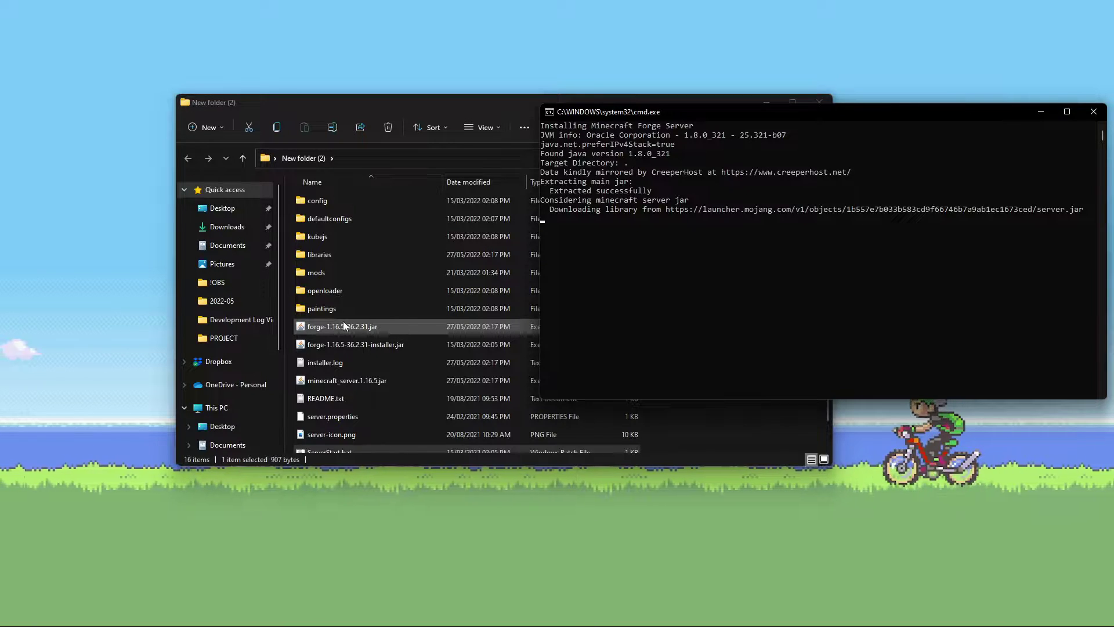
scroll(353, 371, "down", 1)
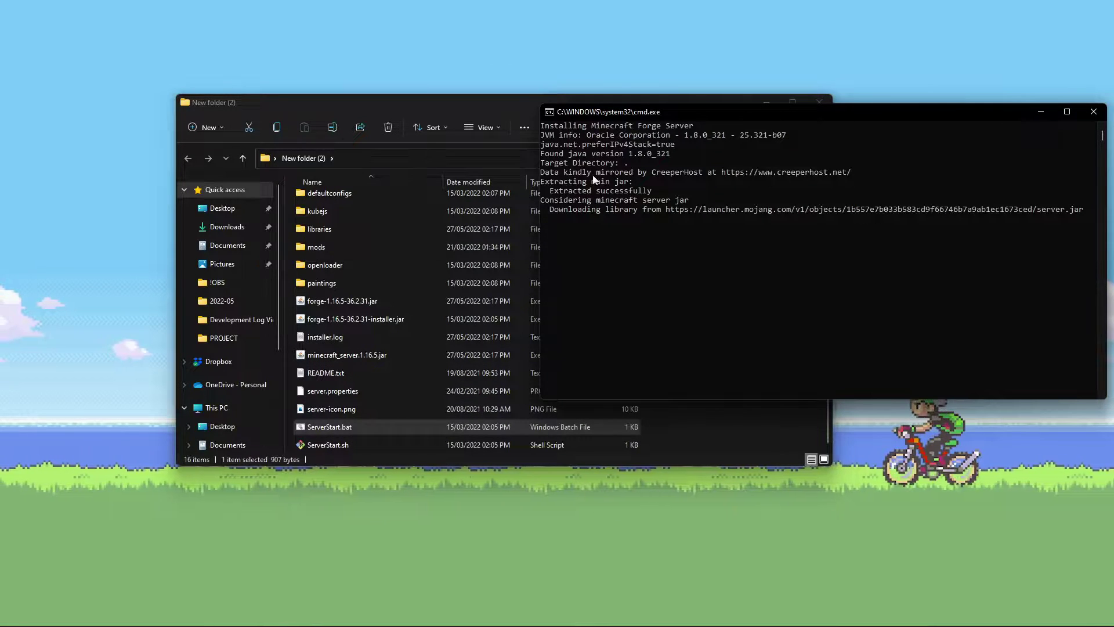
left_click_drag(619, 115, 502, 117)
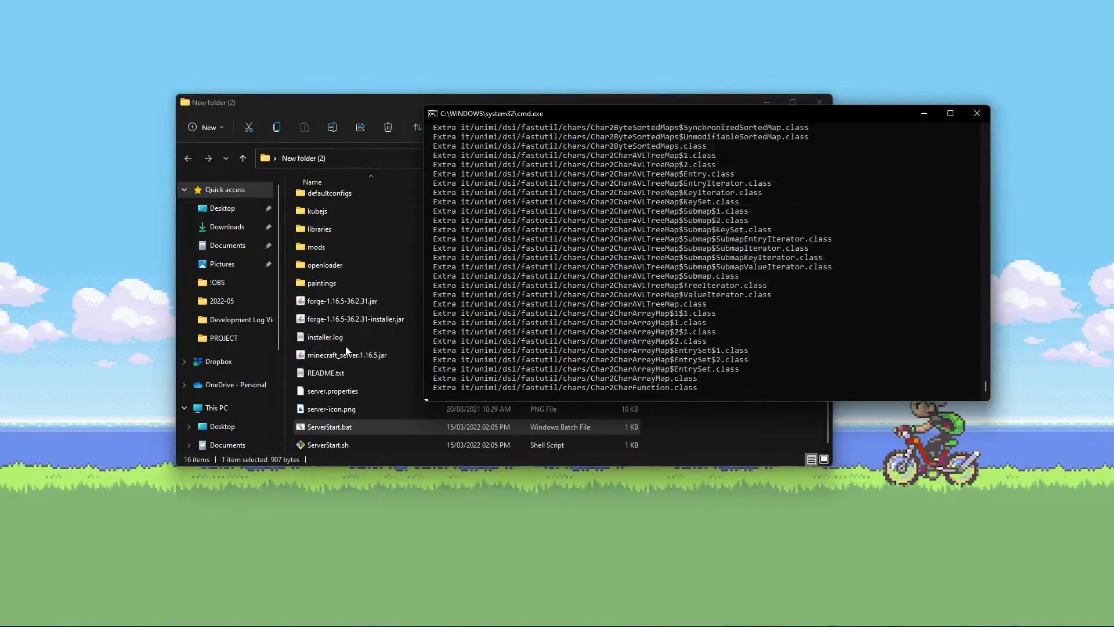
left_click_drag(639, 113, 572, 115)
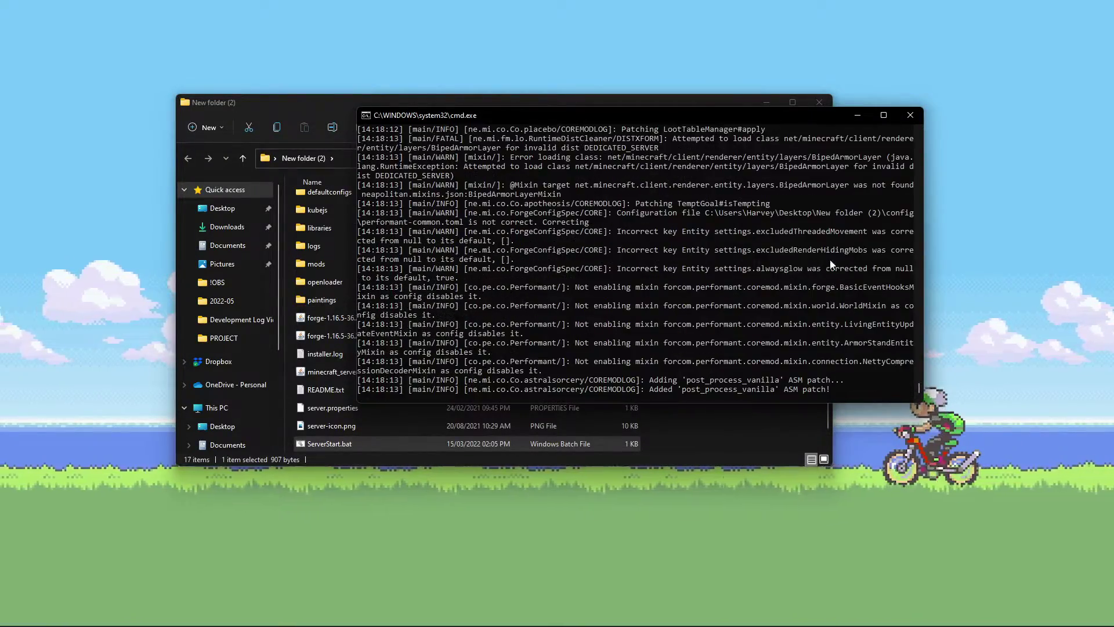
left_click(911, 116)
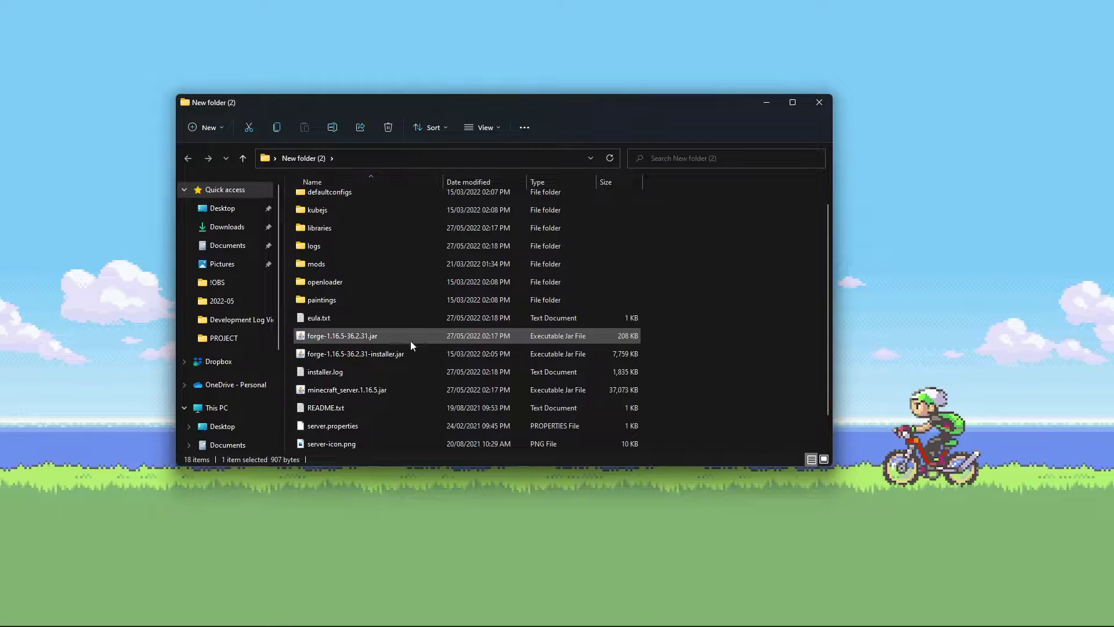
Step: Delete eula.txt, ServerStart.bat, ServerStart.sh, the Forge installer jar and installer.log, and select the remaining server files
scroll(372, 365, "down", 2)
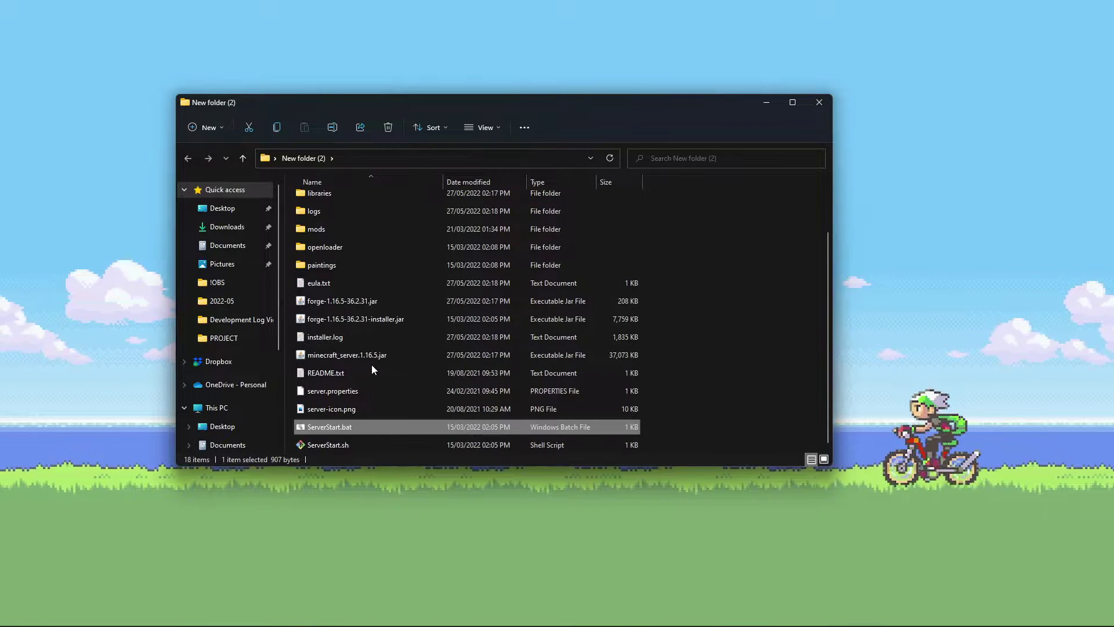
left_click(364, 287)
key("Delete")
left_click(333, 428)
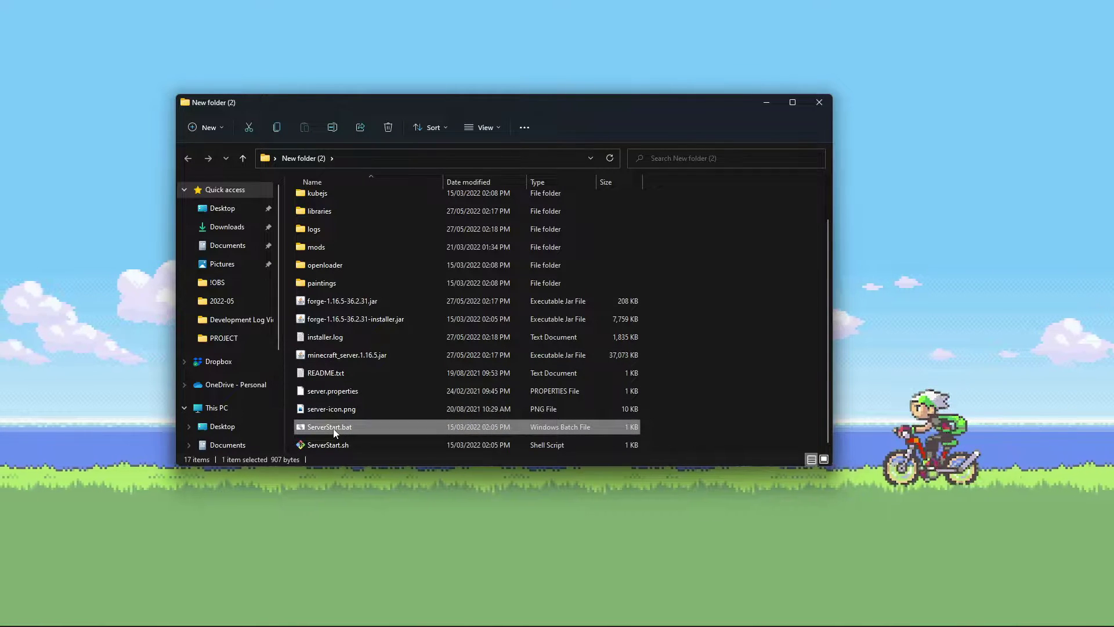
key("Delete")
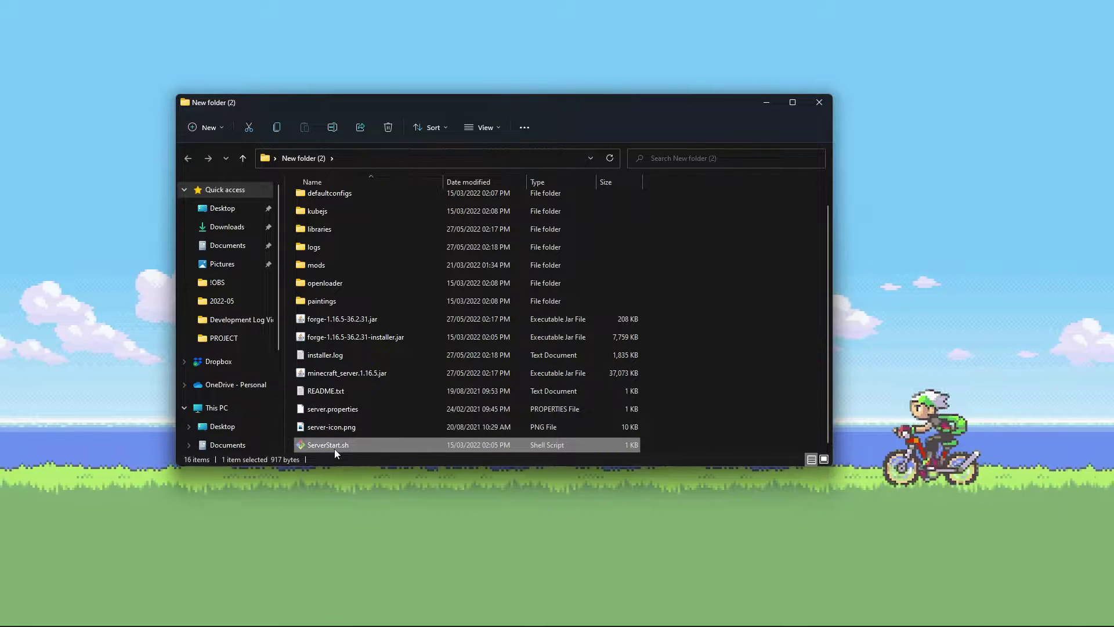
key("Delete")
left_click(351, 355)
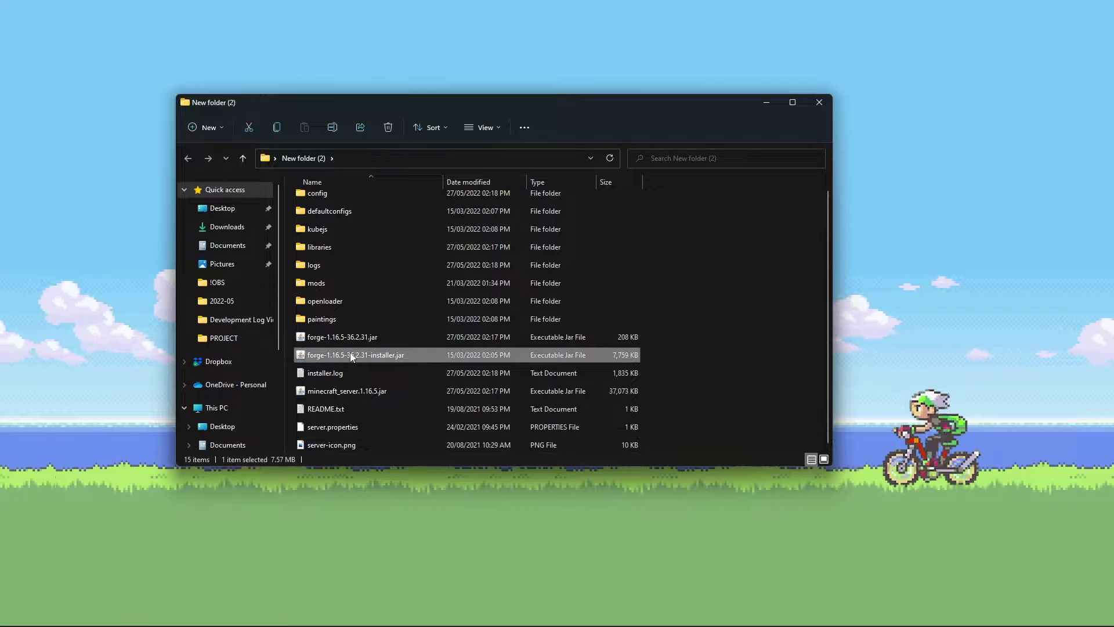
key("Delete")
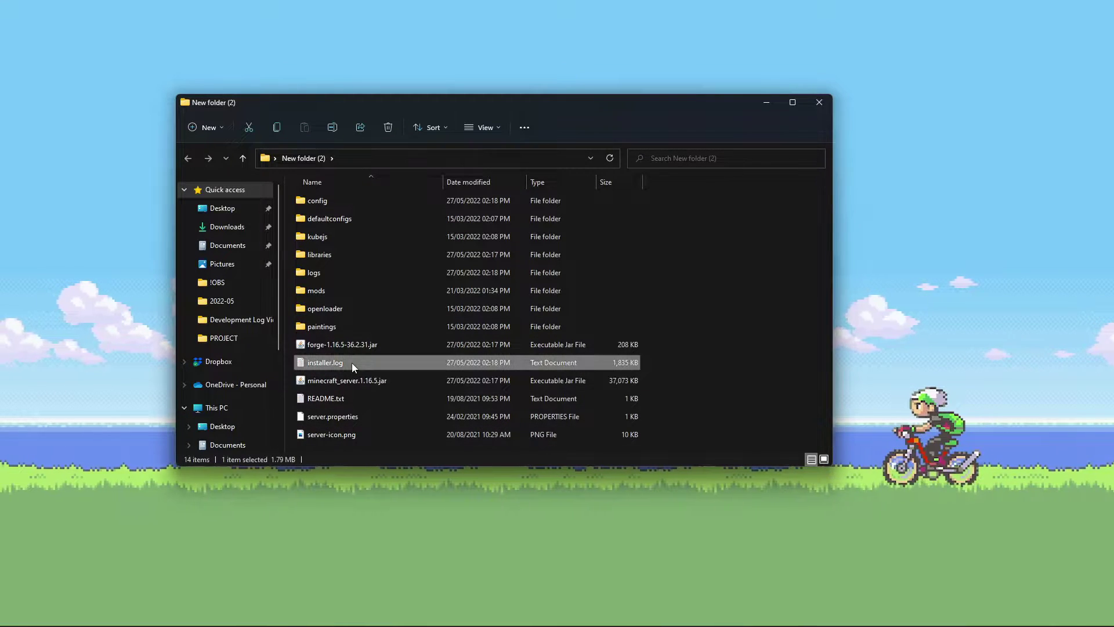
key("Delete")
mouse_move(405, 443)
left_mouse_down()
mouse_move(322, 181)
mouse_move(365, 203)
mouse_move(406, 441)
left_mouse_up()
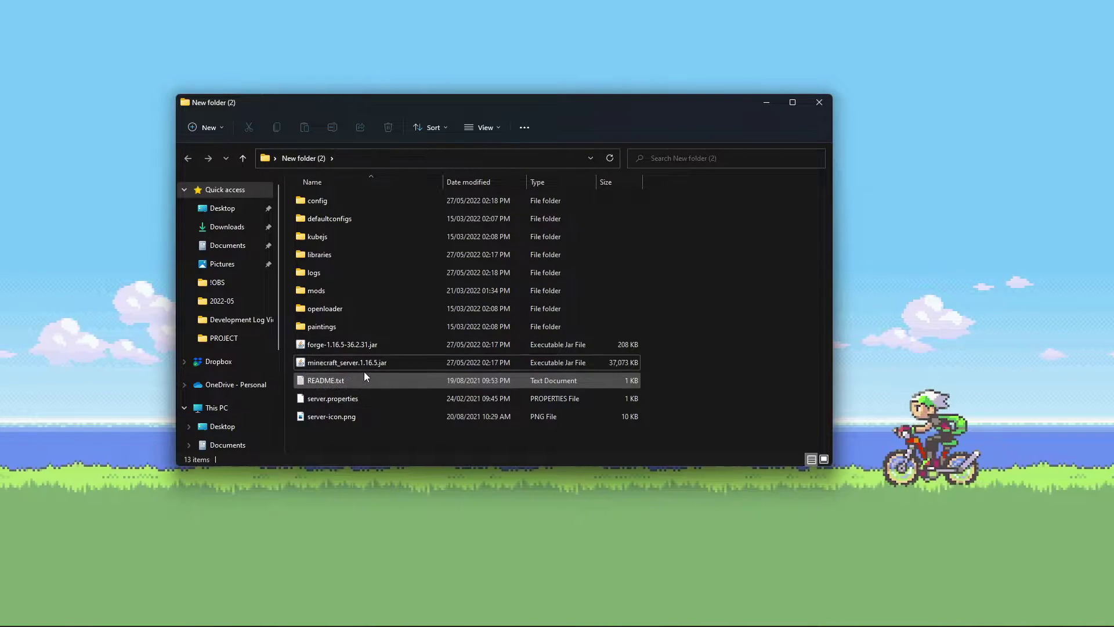
left_click_drag(344, 431, 339, 193)
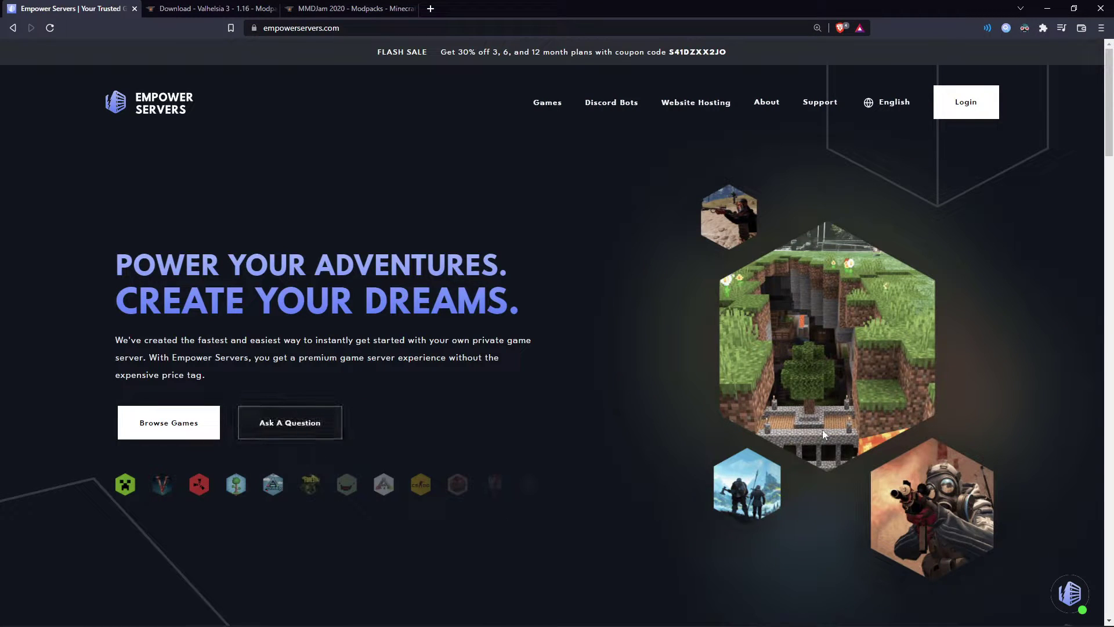
Step: Switch to the Empower Servers site in the browser, enter its game control panel and open the Minecraft Java Tutorial server
mouse_move(966, 103)
left_click(881, 249)
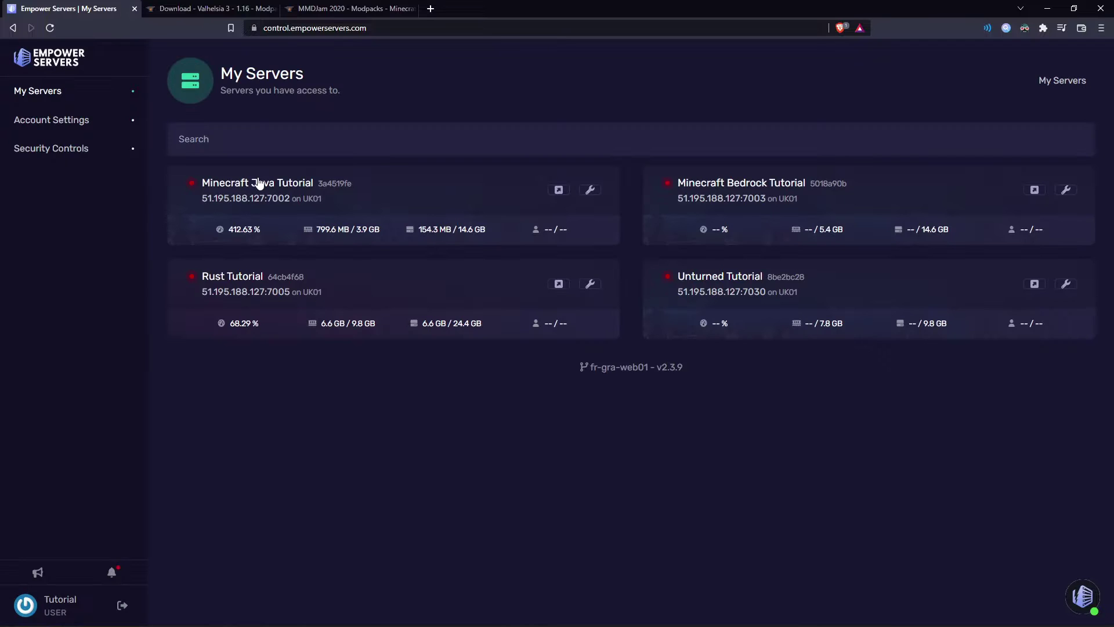
left_click(256, 184)
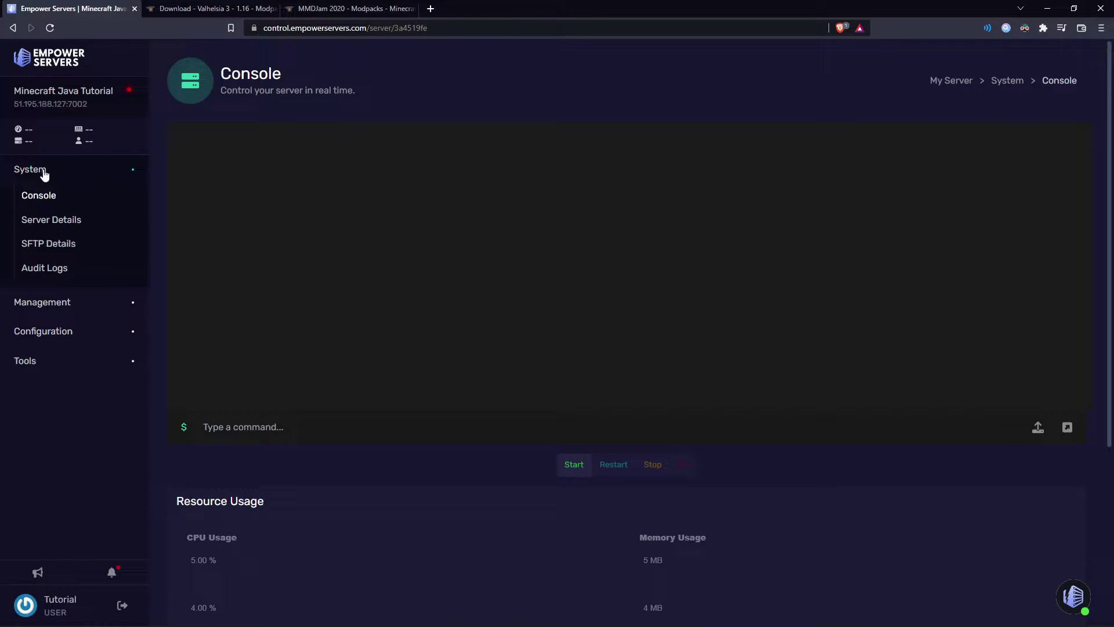
Step: Open the server's SFTP details and launch WinSCP for a new session
left_click(51, 245)
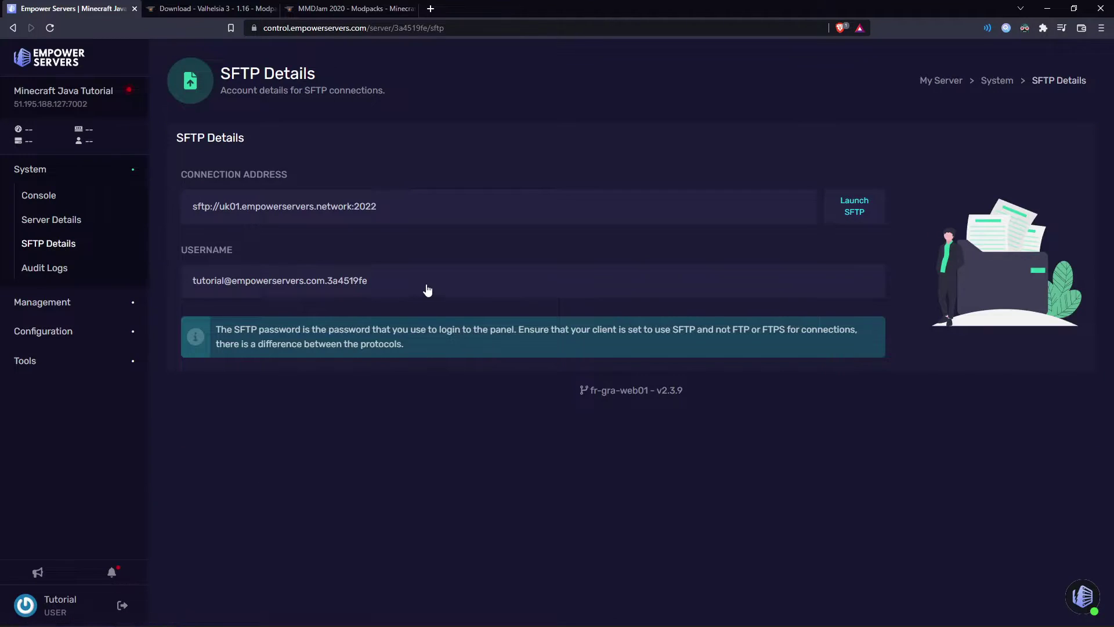
key("super")
type("winscp")
key("Return")
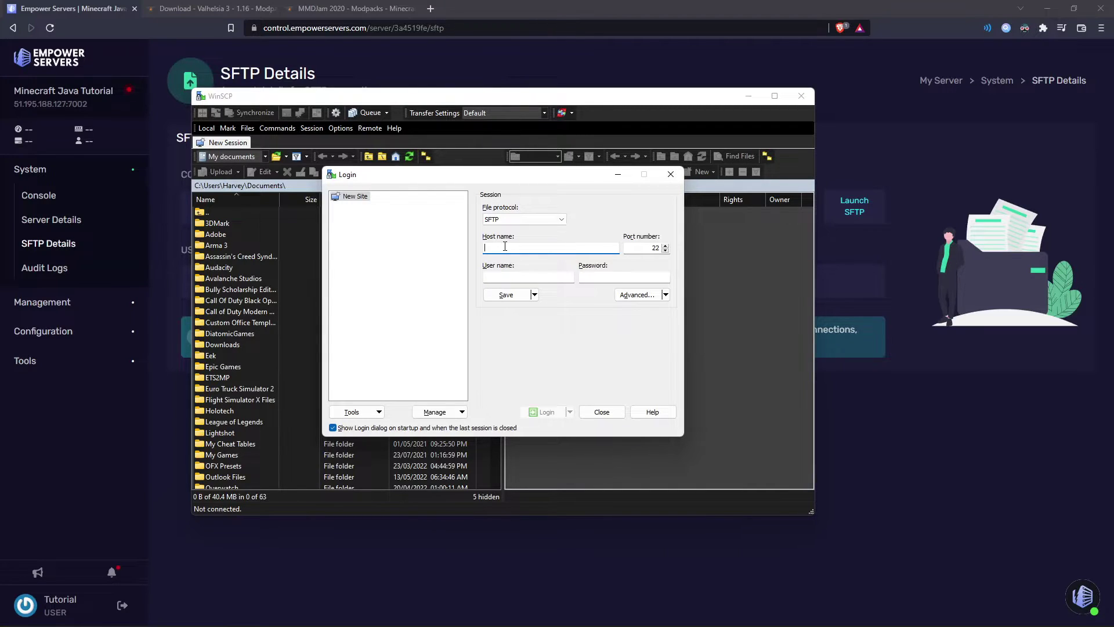
Step: Log in over SFTP to uk01.empowerservers.network on port 2022 with the panel's SFTP username and the account password
left_click(813, 410)
key("alt+Tab")
left_click(916, 461)
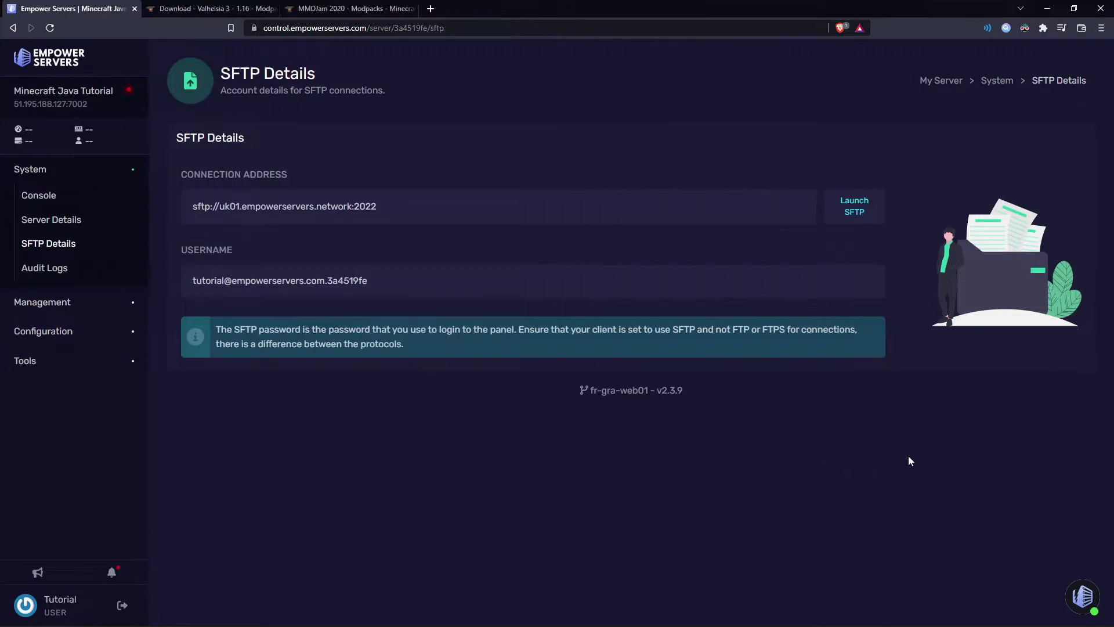
left_click(337, 292)
key("alt+Tab")
left_click(538, 276)
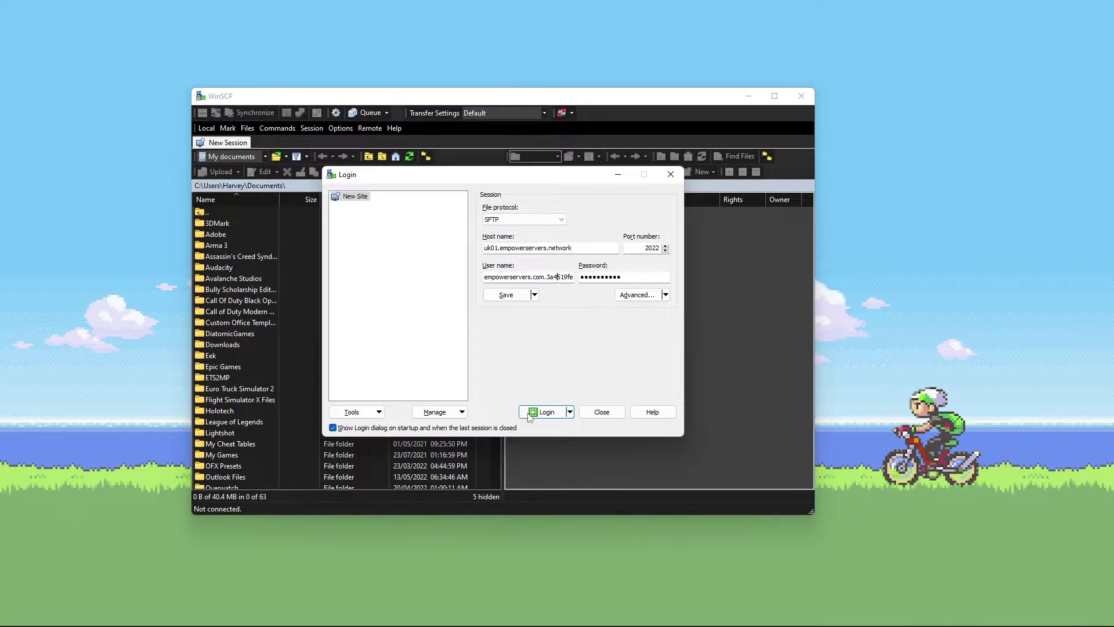
left_click(543, 413)
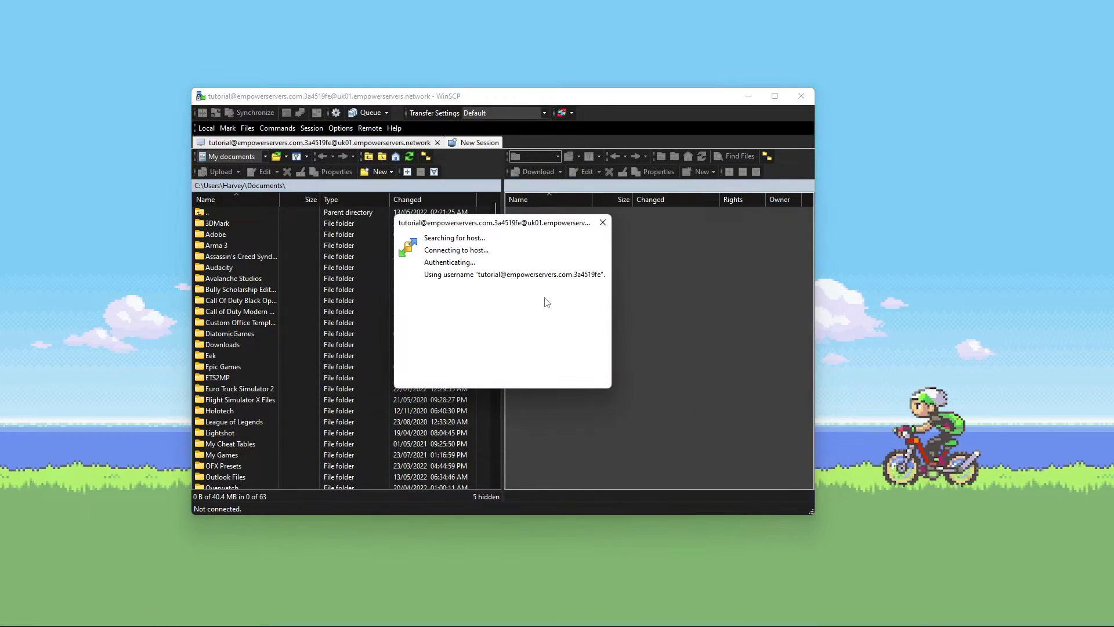
Step: Arrange the New folder (2) and WinSCP windows side by side and upload all prepared server files to the server's root directory
left_click_drag(538, 260, 715, 405)
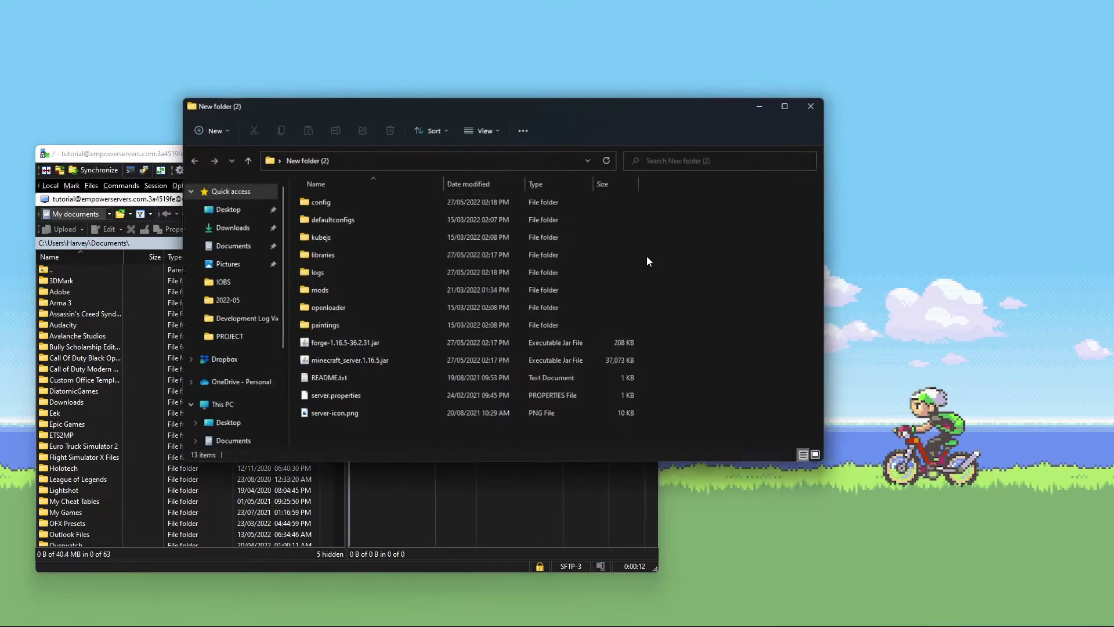
left_click_drag(523, 104, 812, 100)
left_click(438, 117)
left_click_drag(438, 117, 431, 122)
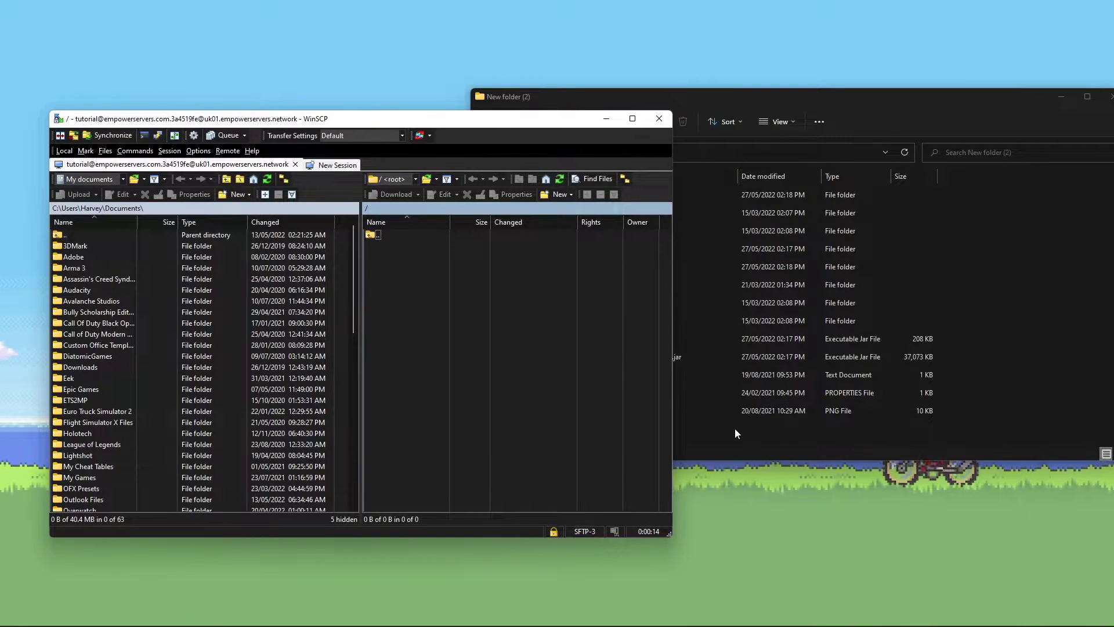
left_click_drag(721, 433, 689, 189)
left_click_drag(688, 265, 462, 355)
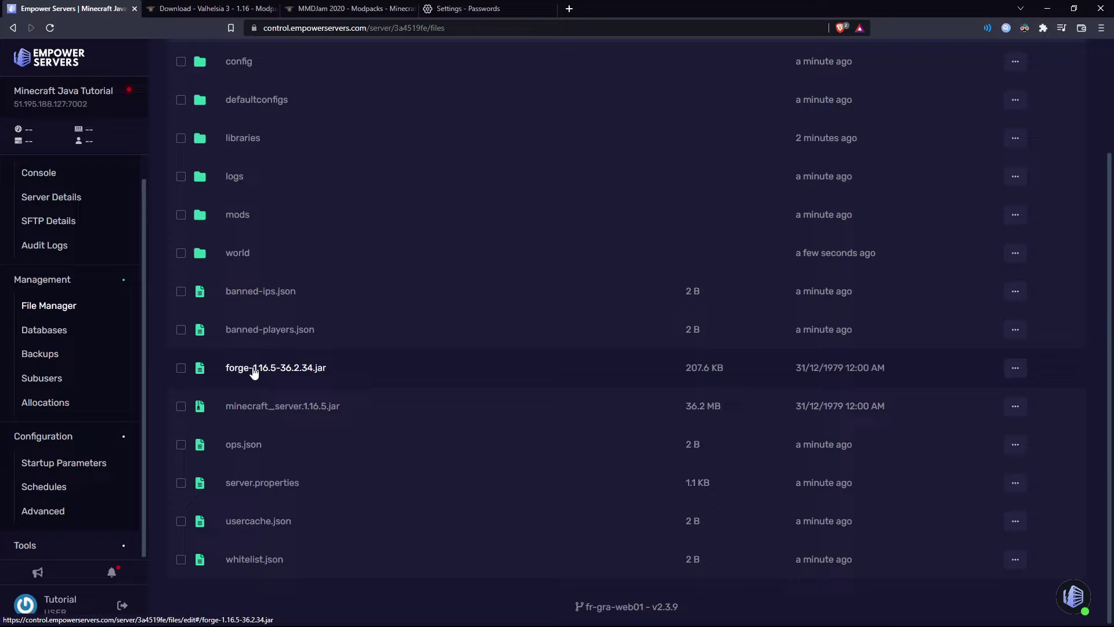
Step: Inspect the uploaded files in the panel's file manager, checking the names of the Forge jar and the Minecraft server jar
scroll(313, 294, "up", 2)
scroll(275, 381, "down", 2)
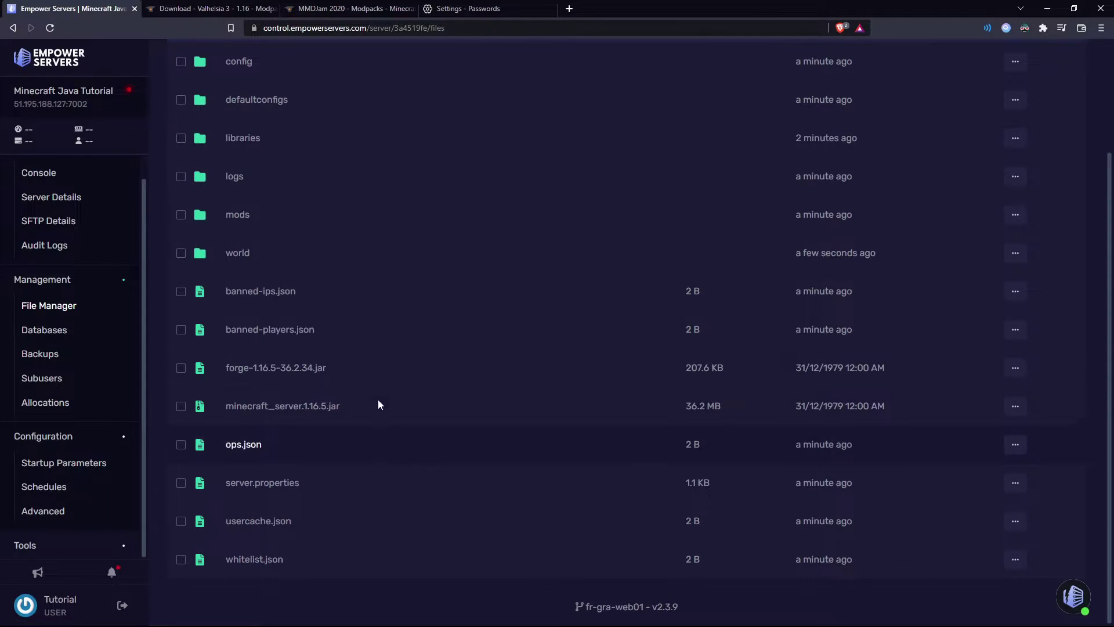
scroll(296, 294, "up", 3)
scroll(294, 280, "down", 2)
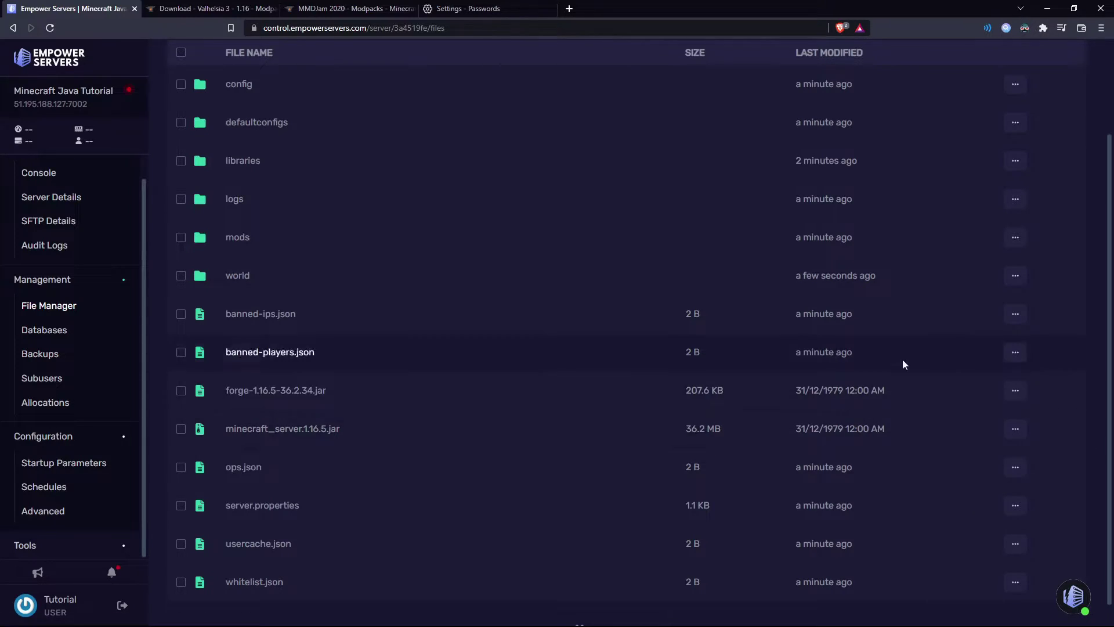
left_click(1016, 392)
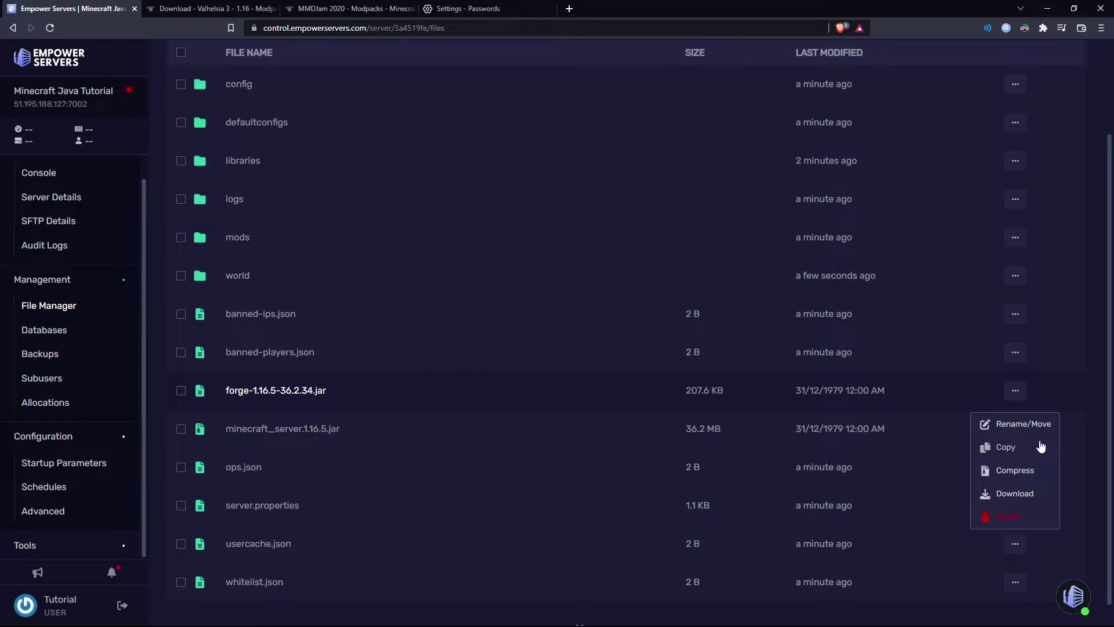
left_click(1023, 425)
left_click_drag(432, 340, 301, 339)
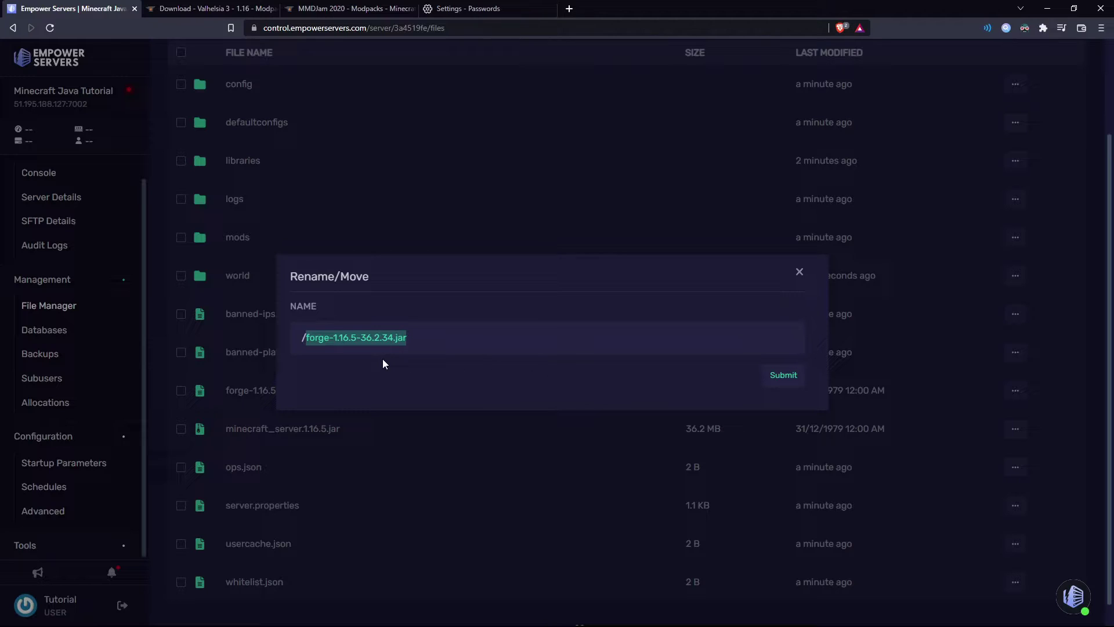
left_click(798, 273)
left_click_drag(347, 406, 230, 417)
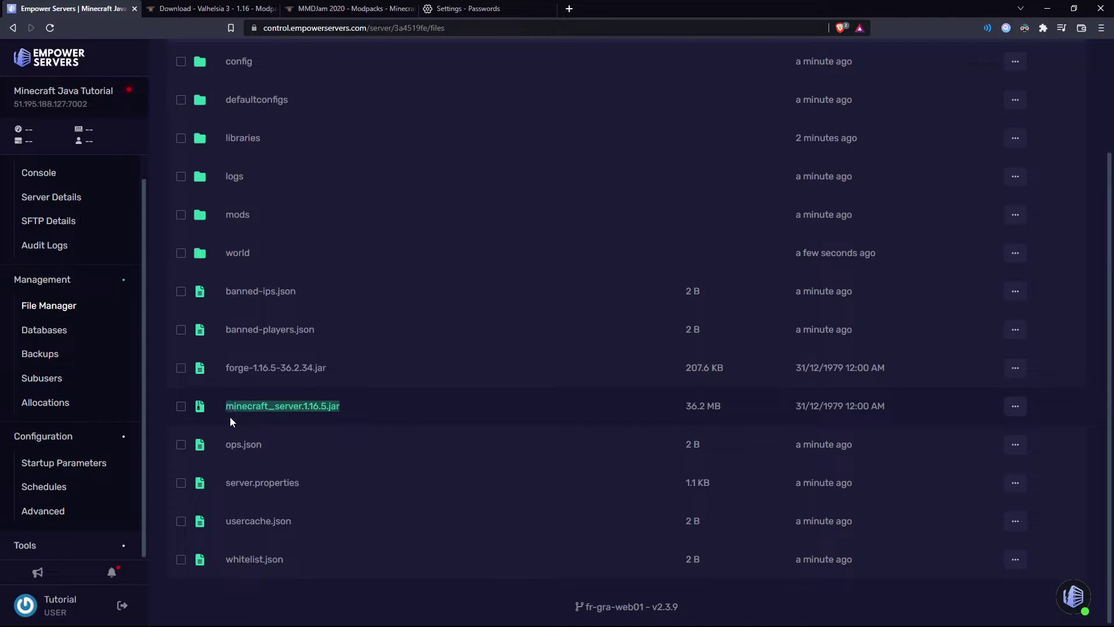
left_click(359, 416)
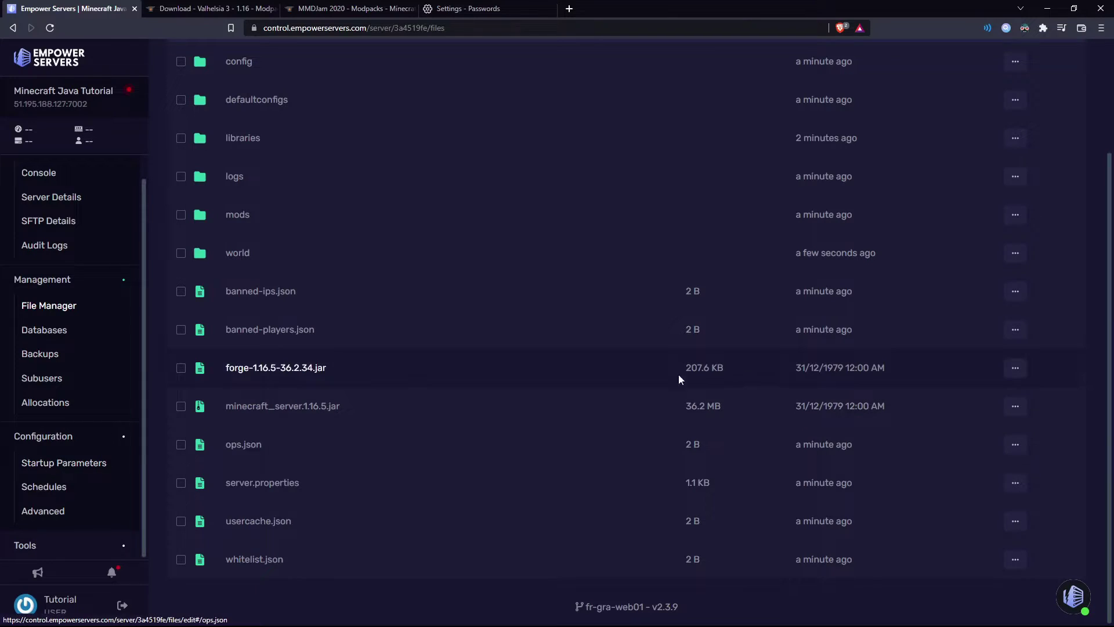
left_click_drag(817, 278, 647, 290)
key("Right")
left_click_drag(800, 282, 847, 288)
left_click(812, 293)
left_click(679, 292)
scroll(67, 269, "up", 1)
Step: Start the server from its console, answer the Java version prompt with 1 and accept the Mojang EULA
left_click(54, 195)
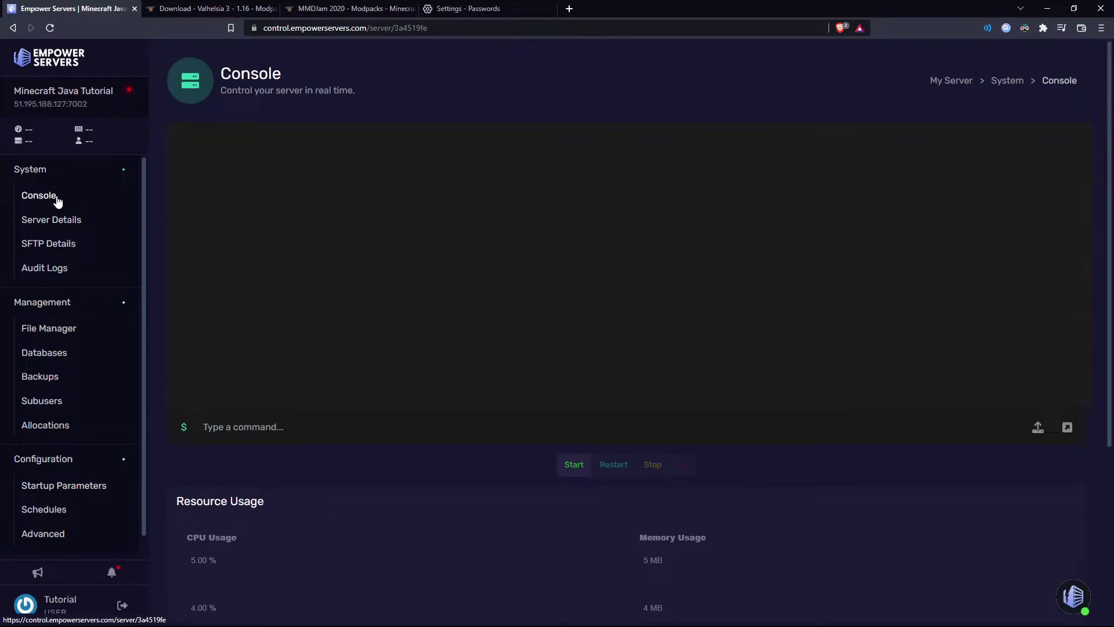
left_click(565, 467)
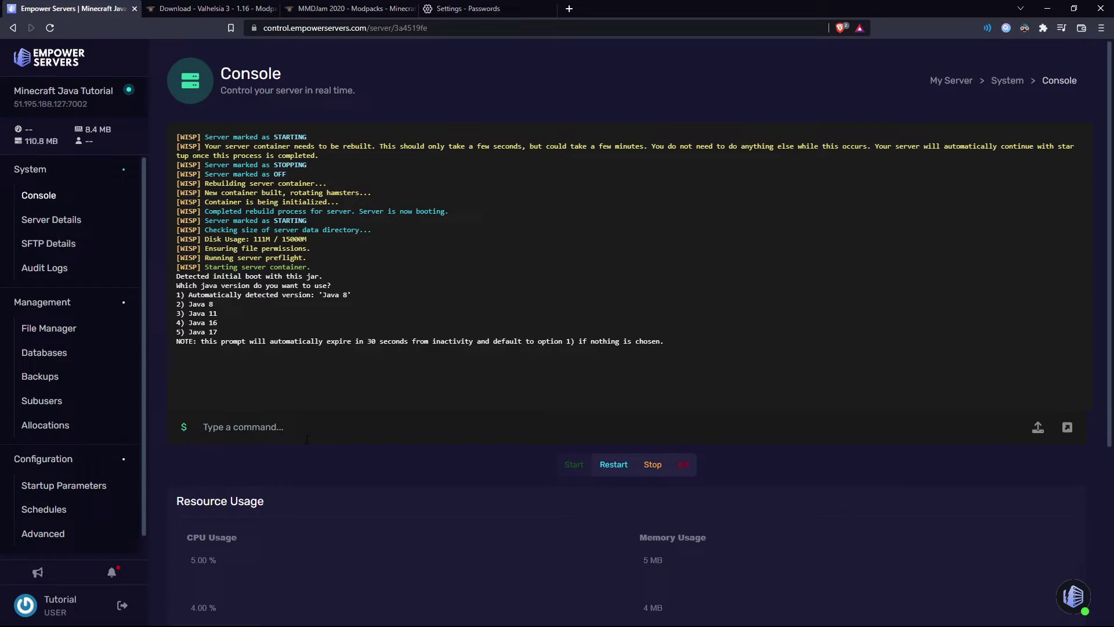
left_click_drag(188, 294, 288, 296)
left_click(274, 425)
type("1")
key("Return")
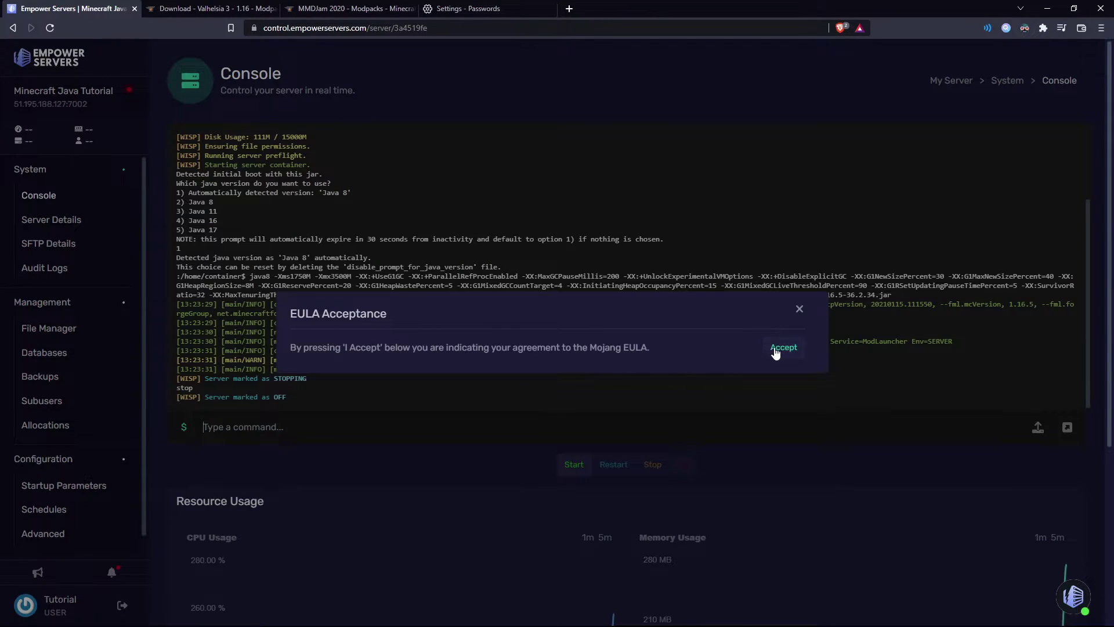
left_click(776, 351)
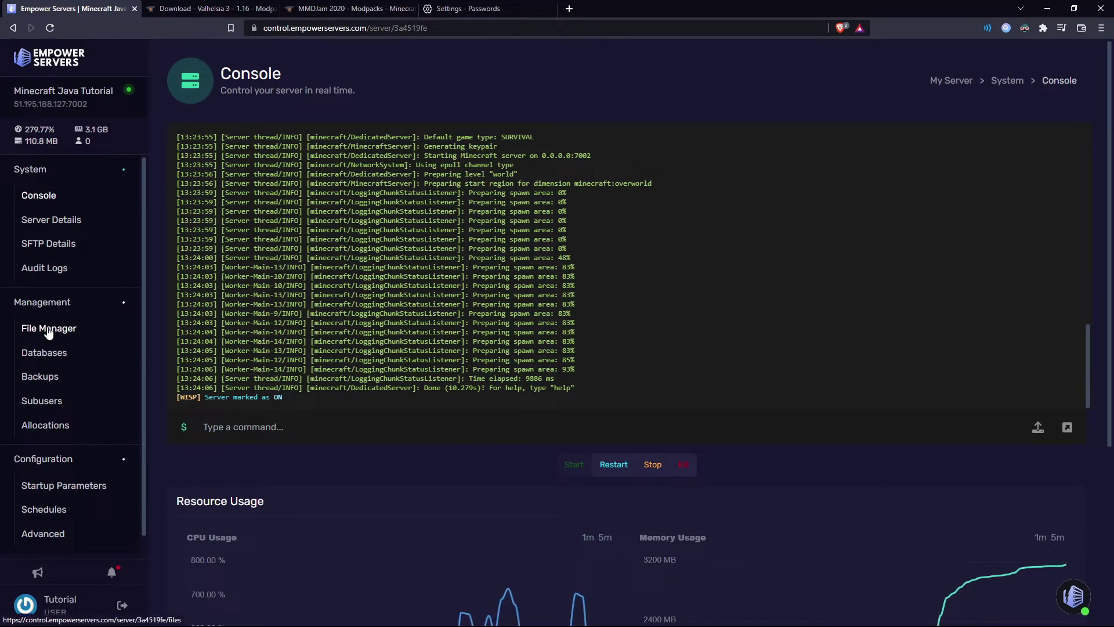
Step: Open the running server's file manager and look over its files
left_click(49, 329)
scroll(128, 461, "down", 1)
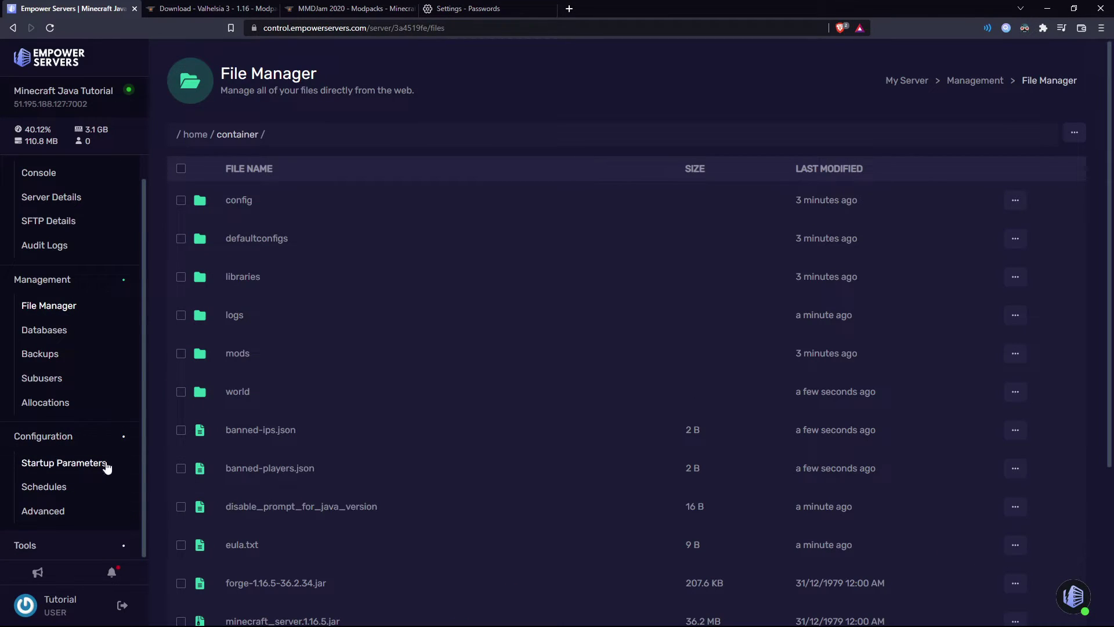
scroll(104, 463, "up", 1)
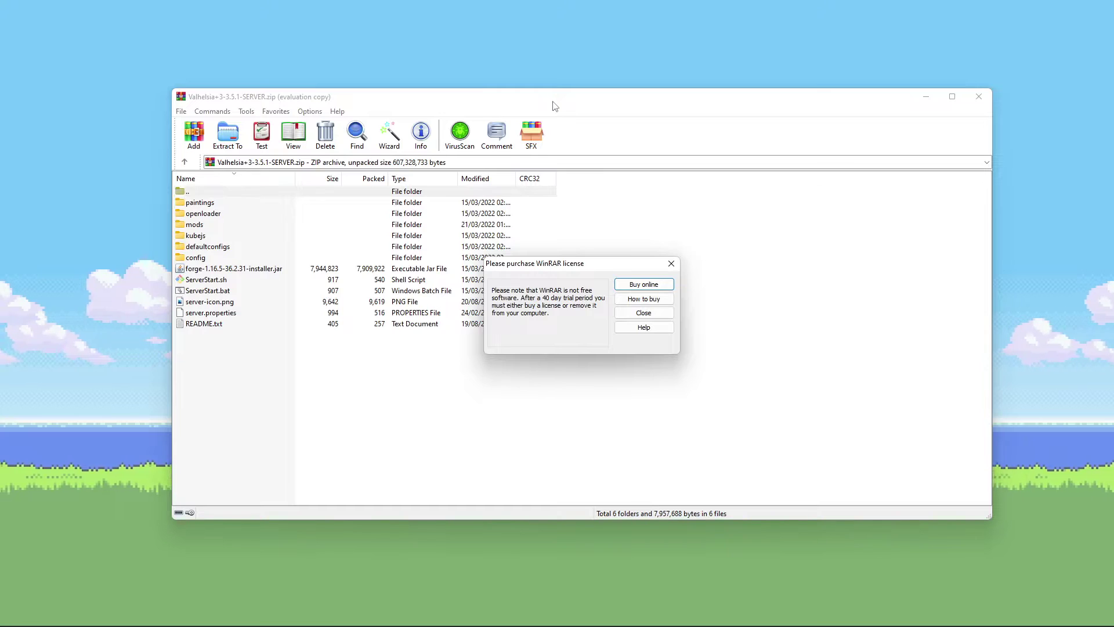
Step: Dismiss the WinRAR license notice and review the contents of Valhelsia+3-3.5.1-SERVER.zip
left_click(636, 309)
left_click_drag(306, 386, 223, 200)
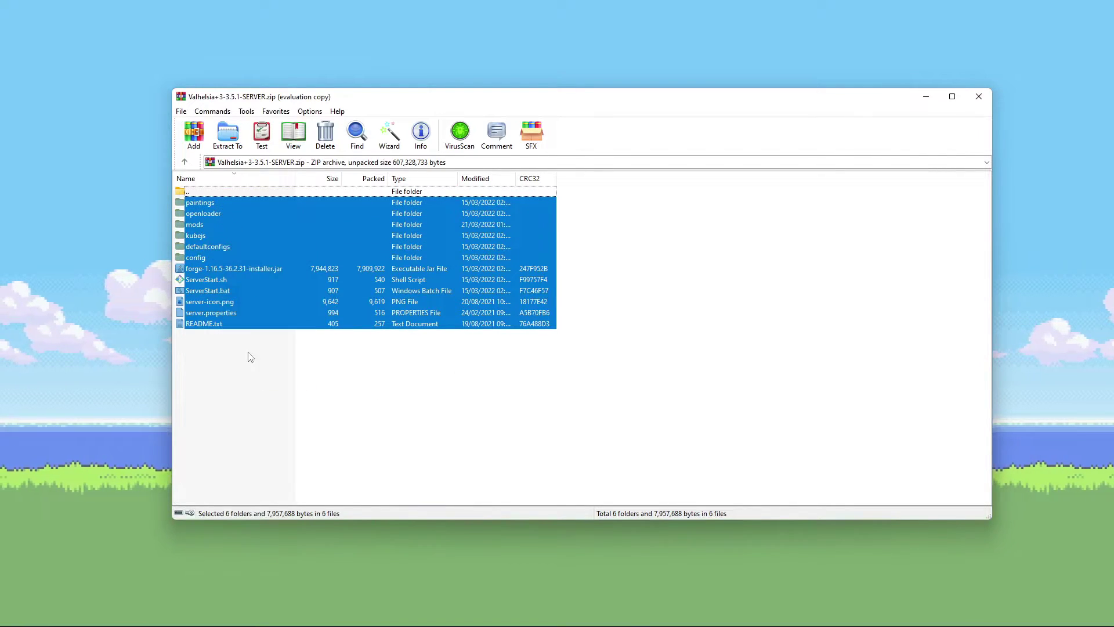
left_click(270, 378)
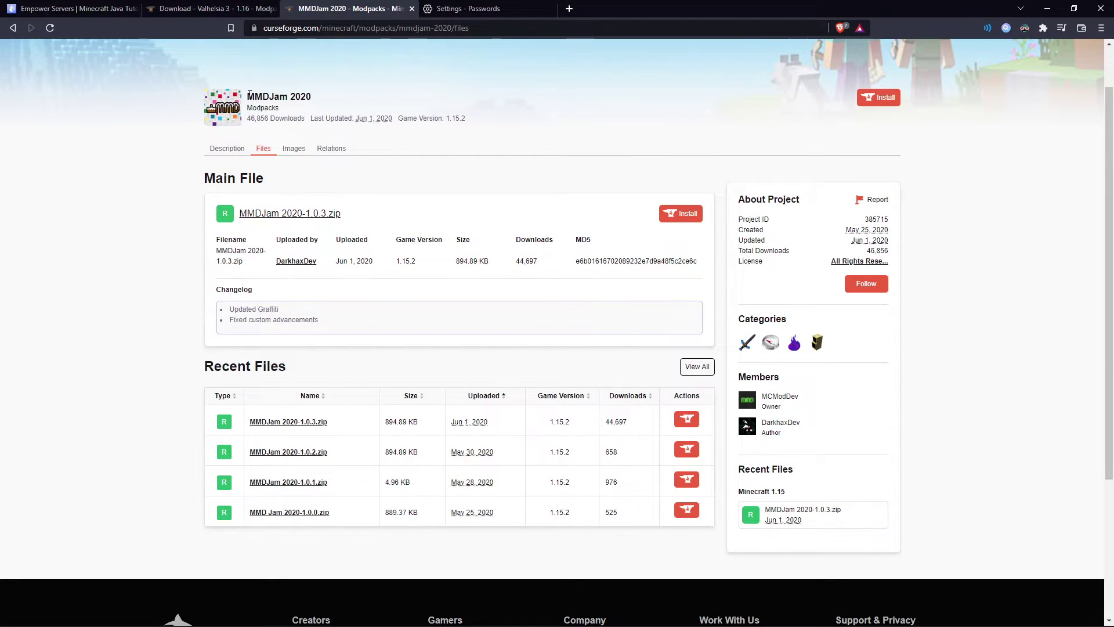
Step: Examine the MMDJam 2020 files page on CurseForge for the available downloads
left_click_drag(284, 93, 290, 95)
left_click(343, 96)
left_click(304, 93)
scroll(485, 372, "down", 2)
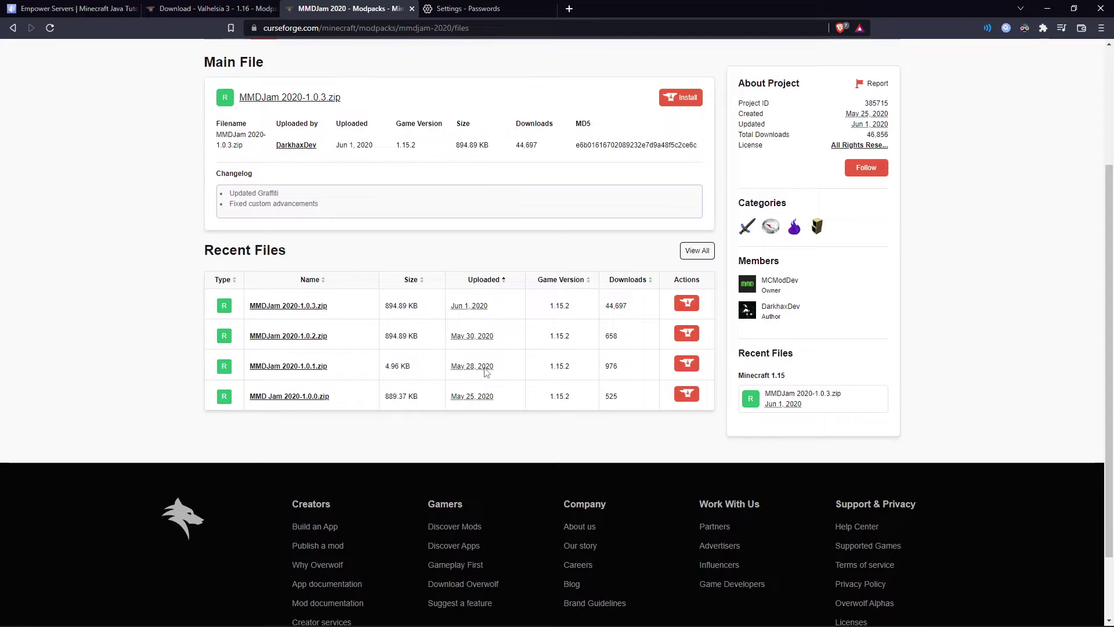
Step: Switch to the CurseForge app, search its modpacks for MMD and install MMDJam 2020
key("alt+Tab")
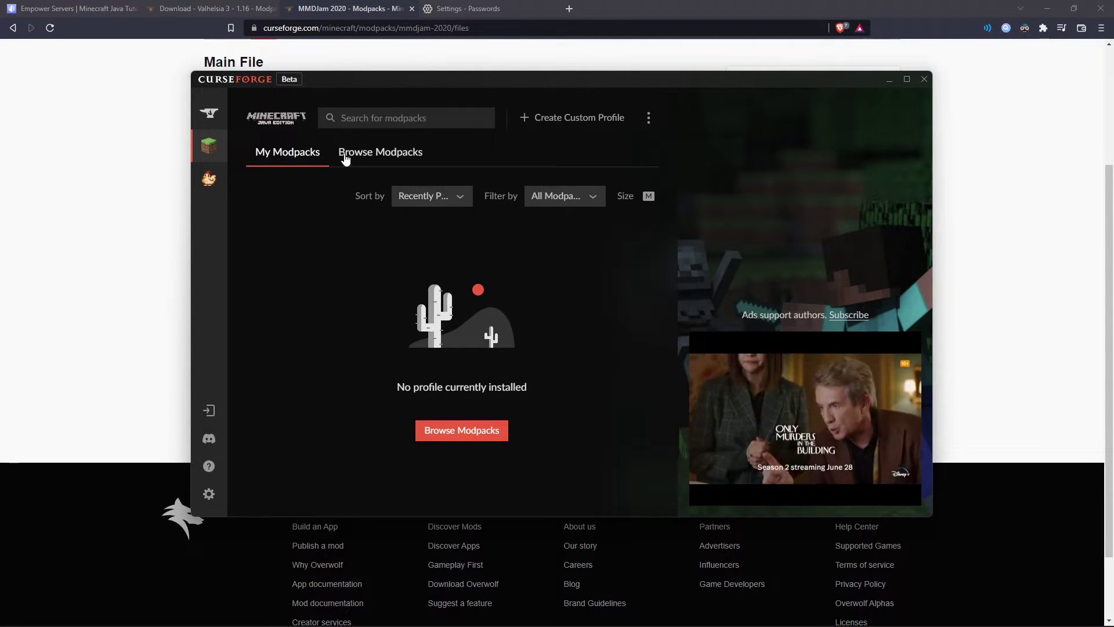
left_click(381, 158)
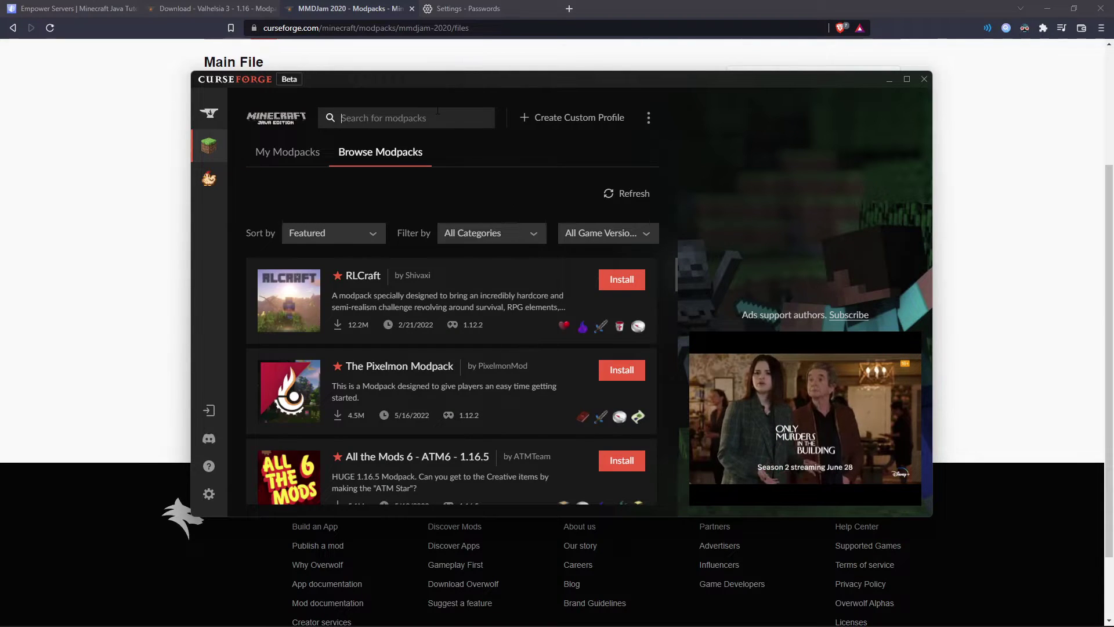
left_click(437, 111)
type("MMD")
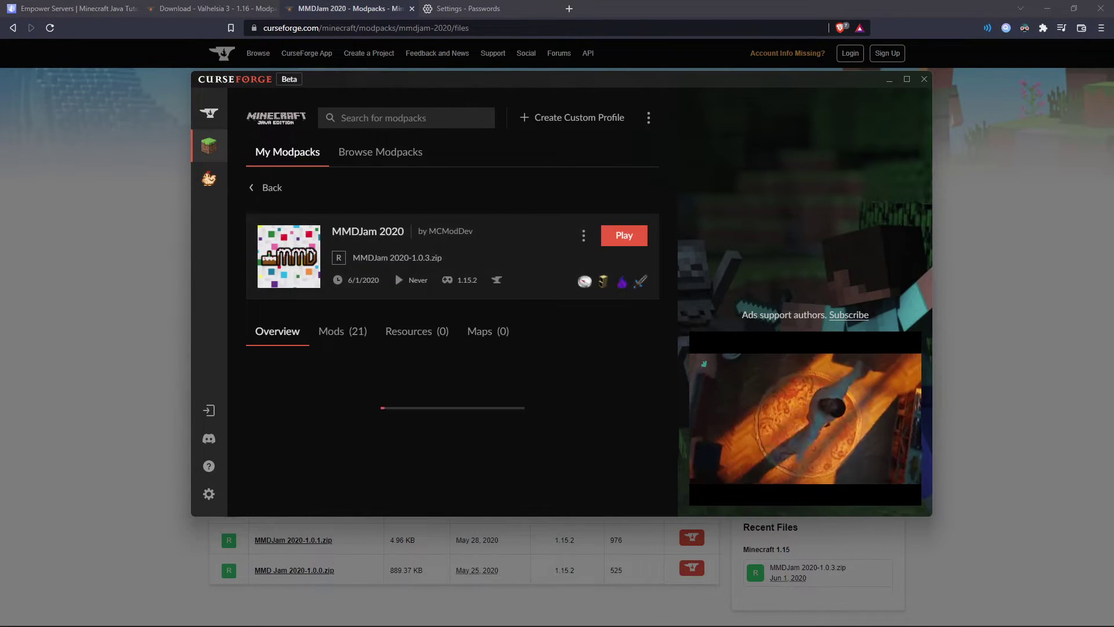
scroll(311, 497, "down", 2)
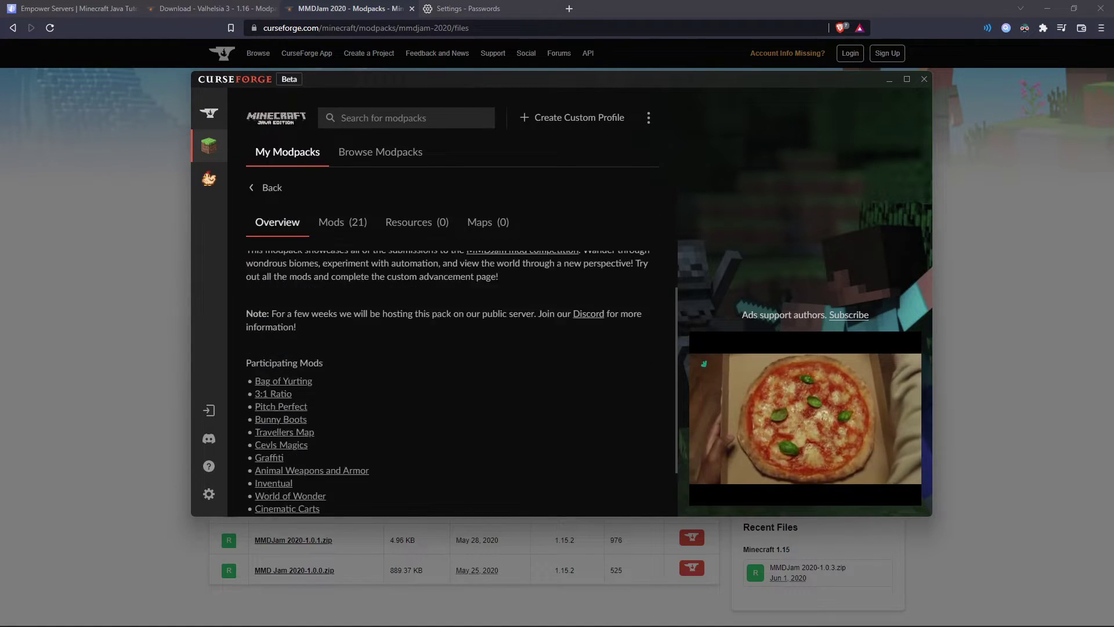
scroll(448, 442, "up", 2)
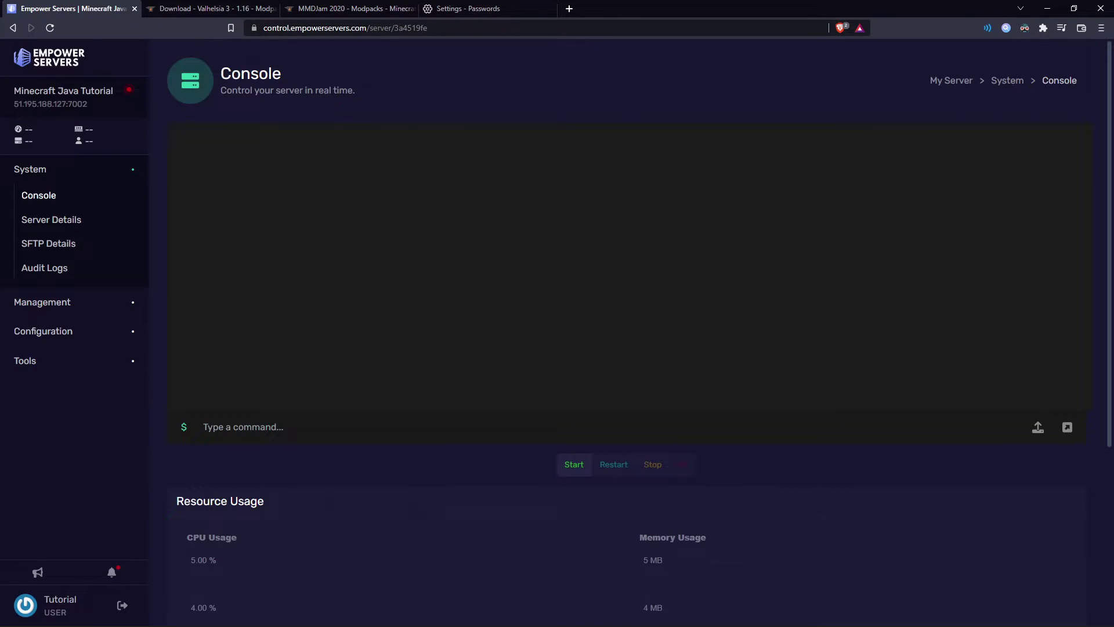
Step: Open the server's advanced configuration in the Empower Servers panel and set the edition to install to Forge
left_click(47, 332)
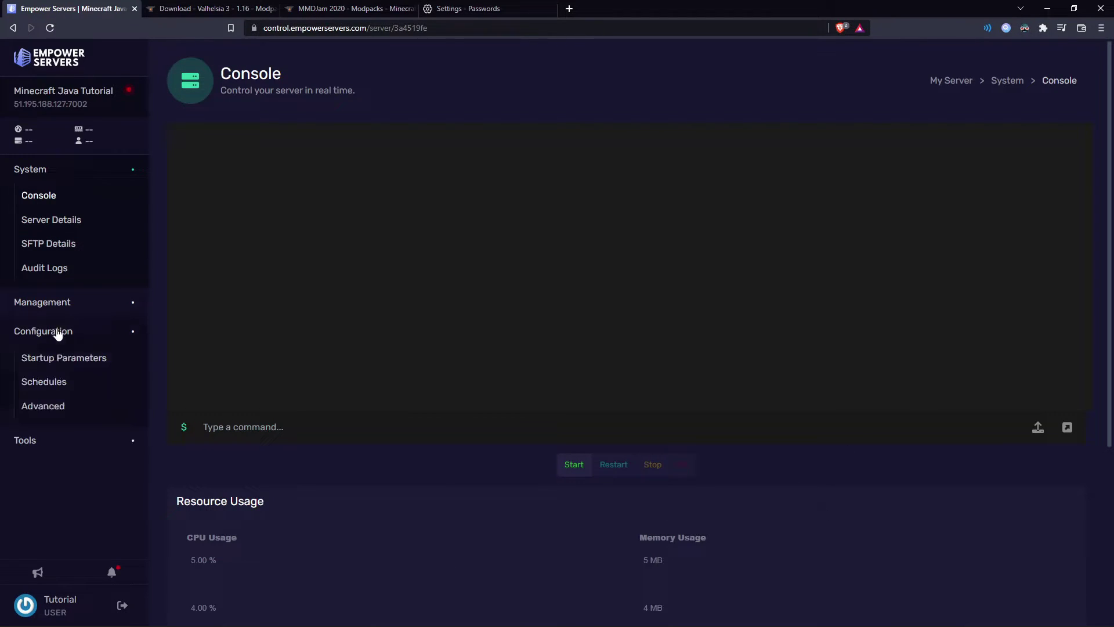
left_click(50, 407)
left_click(863, 244)
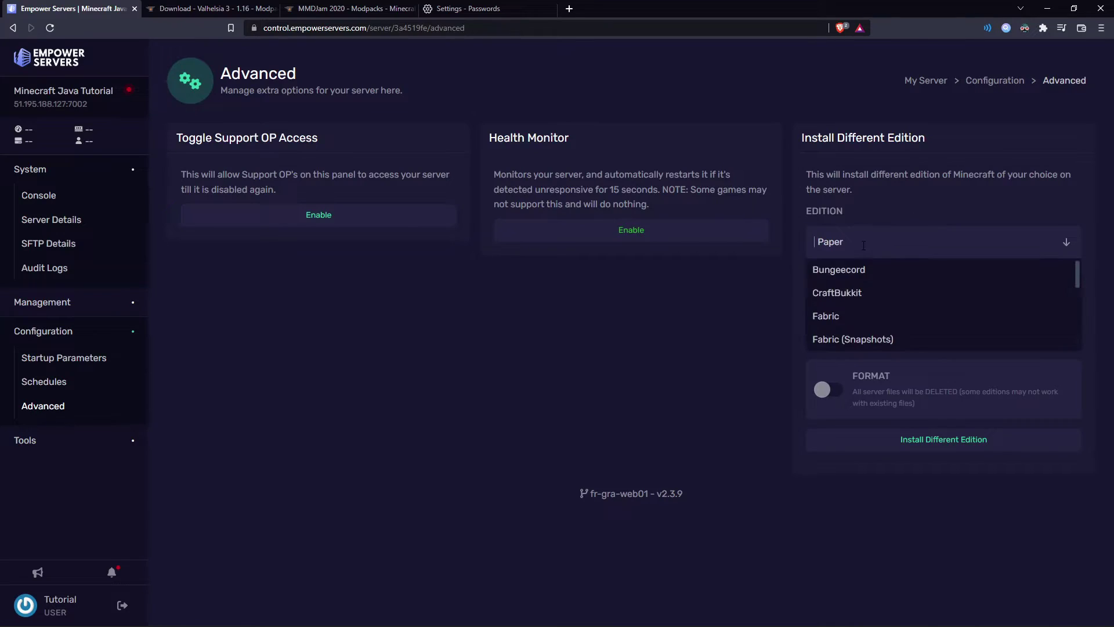
scroll(858, 301, "down", 3)
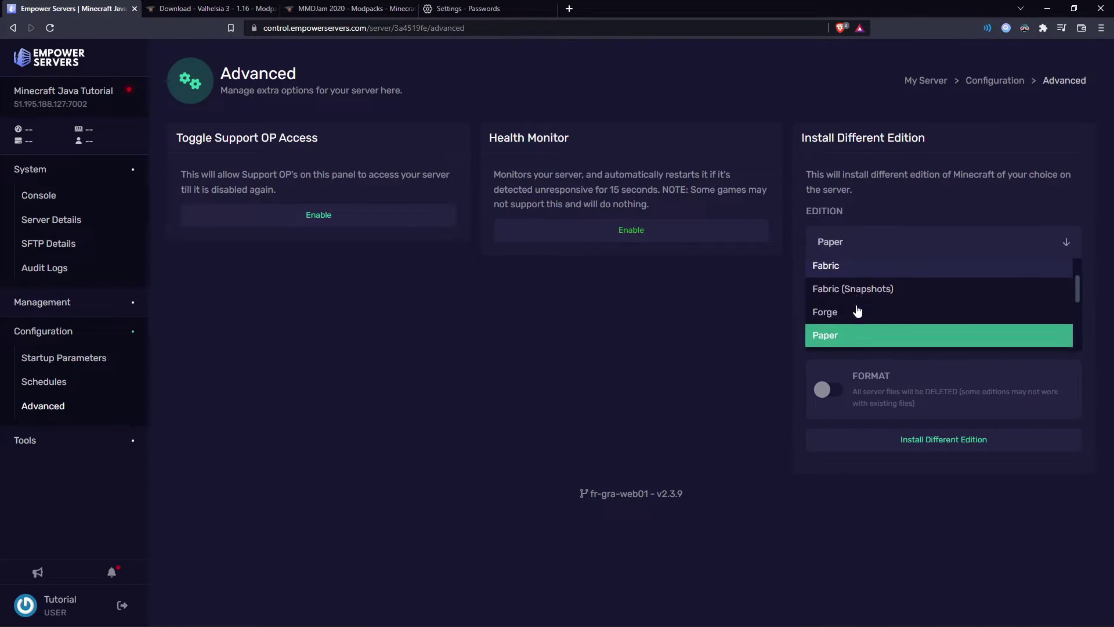
scroll(859, 308, "up", 1)
left_click(867, 306)
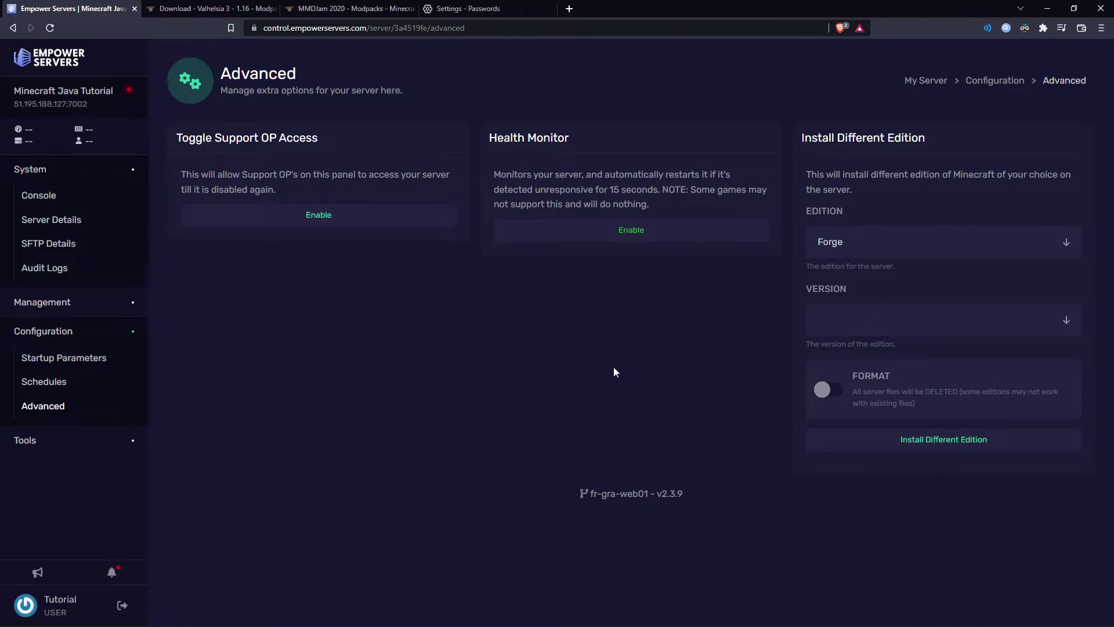
Step: Set the Forge version to 1.15.2-31.2.57 (Recommended), enable formatting of the existing server files and install the edition
key("alt+Tab")
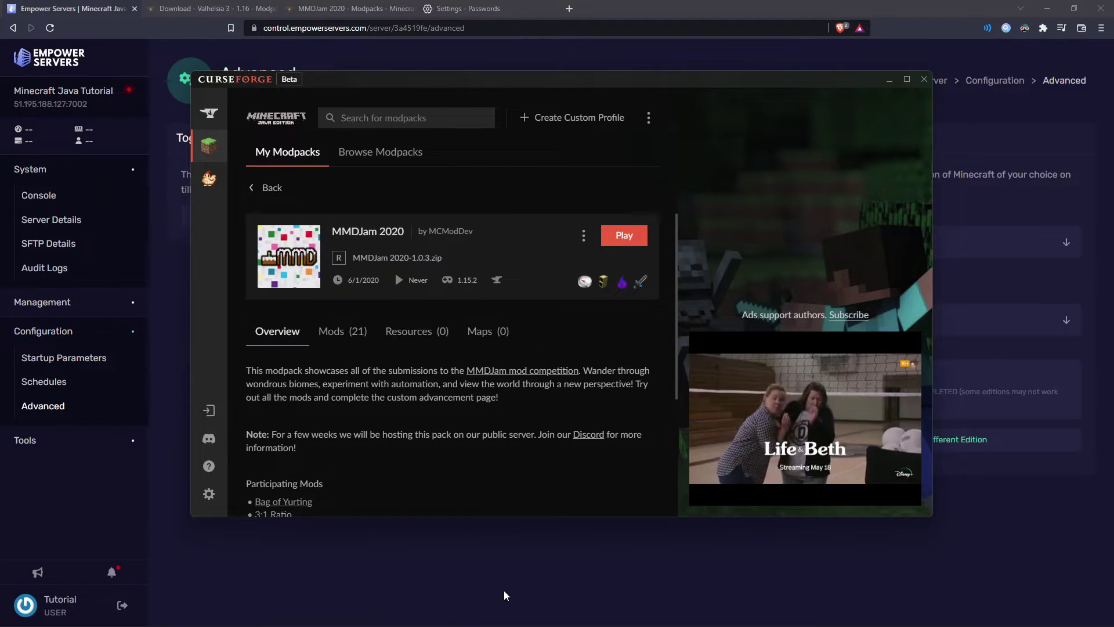
key("alt+Tab")
left_click(865, 320)
scroll(864, 376, "down", 4)
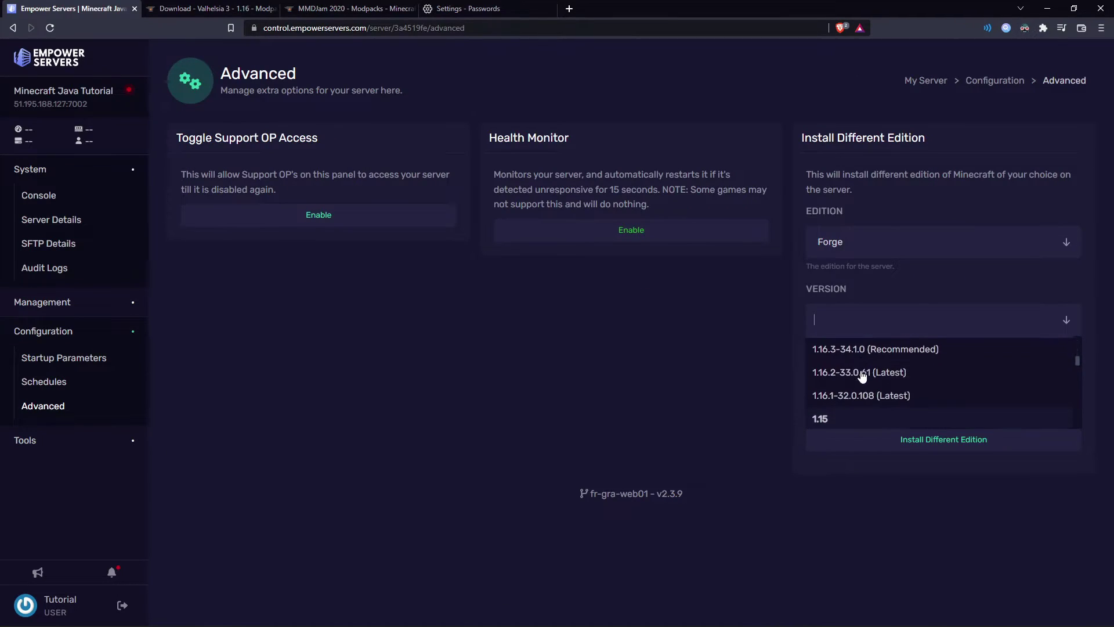
scroll(863, 376, "down", 2)
scroll(856, 397, "up", 1)
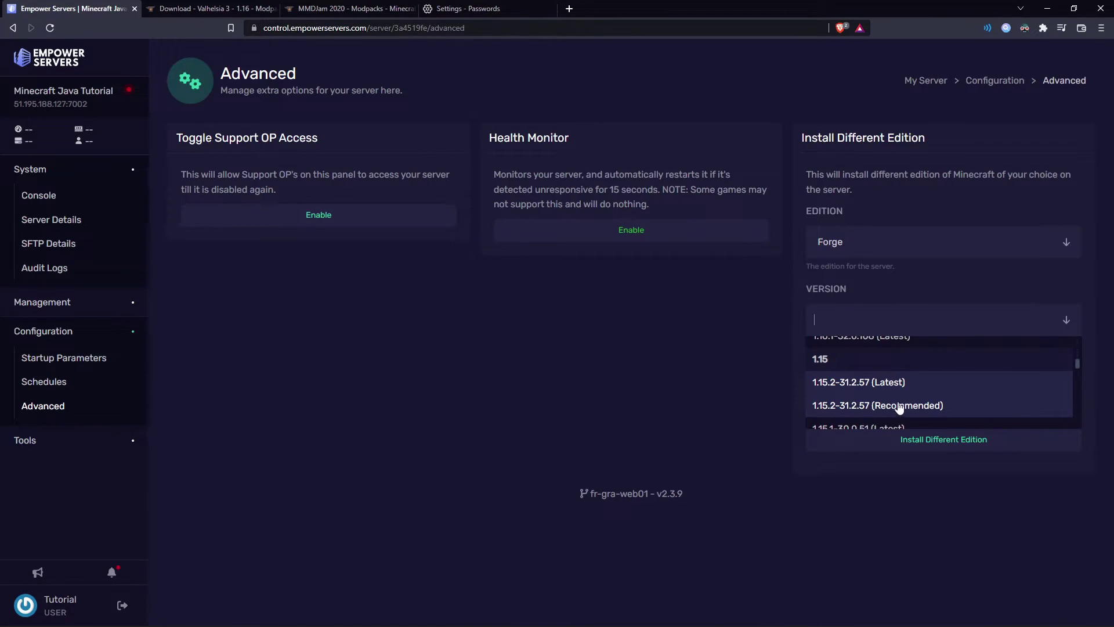
left_click(869, 407)
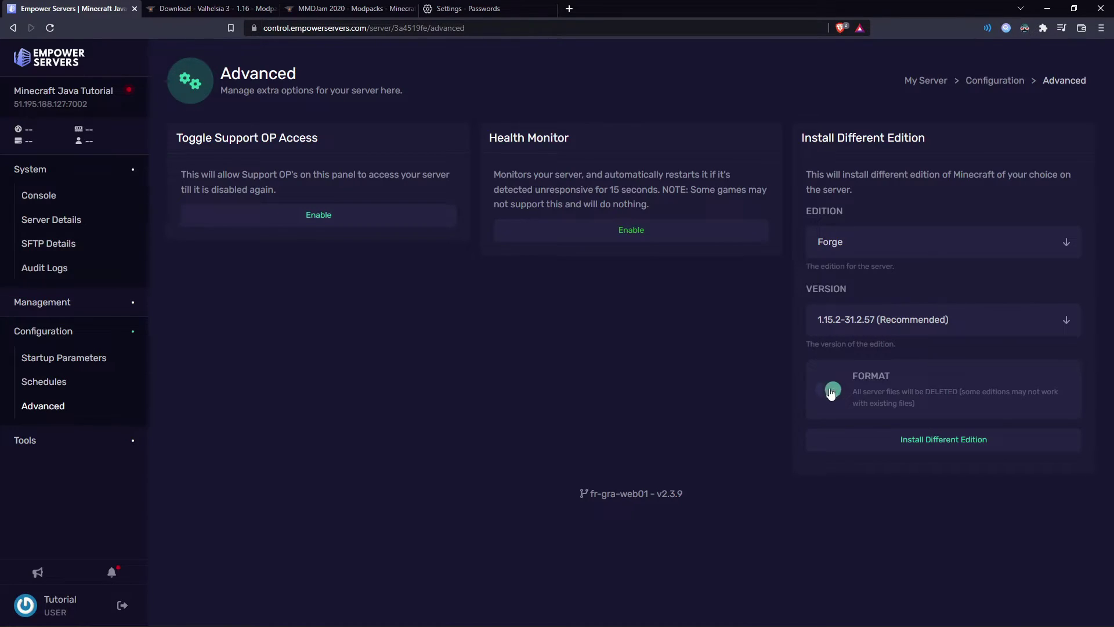
left_click(934, 439)
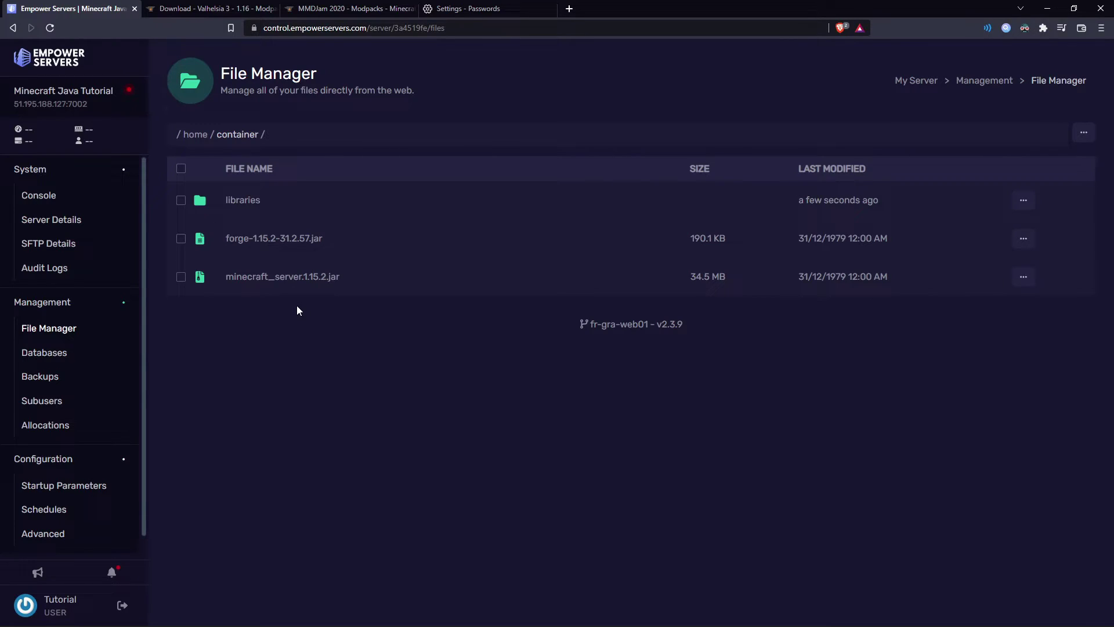
Step: Start the server from its console, choose option 1 for the automatically detected Java version and accept the Mojang EULA
left_click(61, 196)
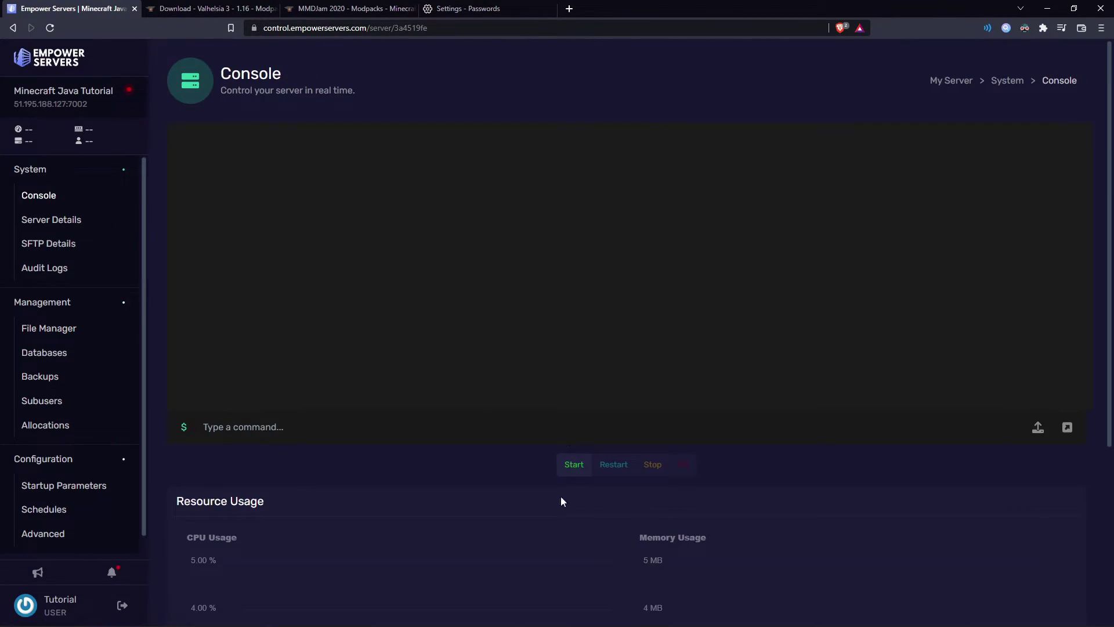
left_click(586, 467)
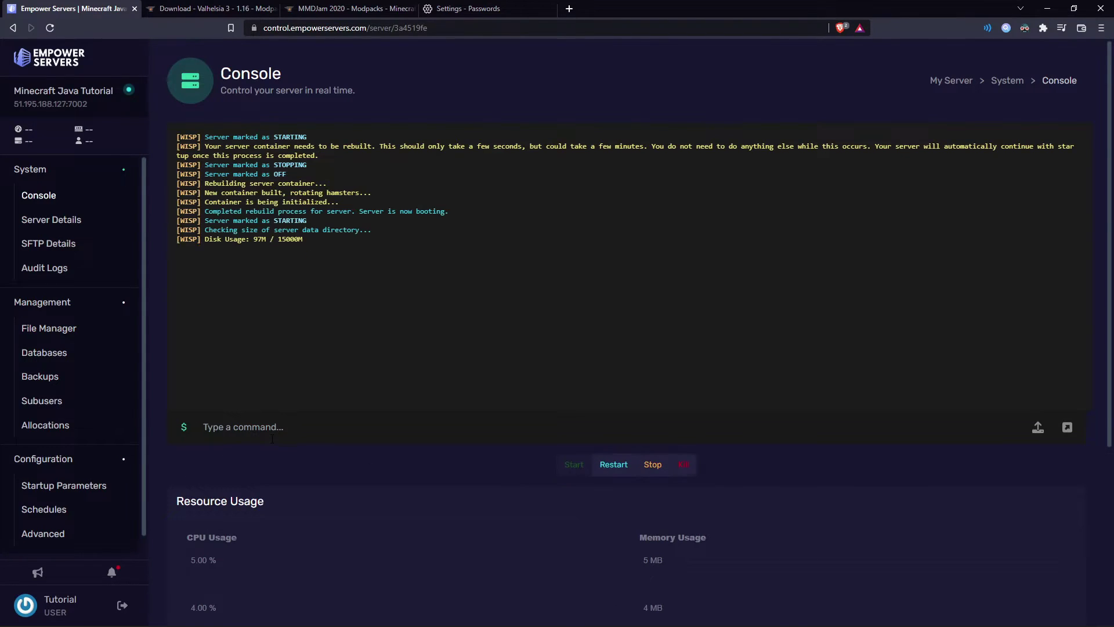
type("1")
key("Return")
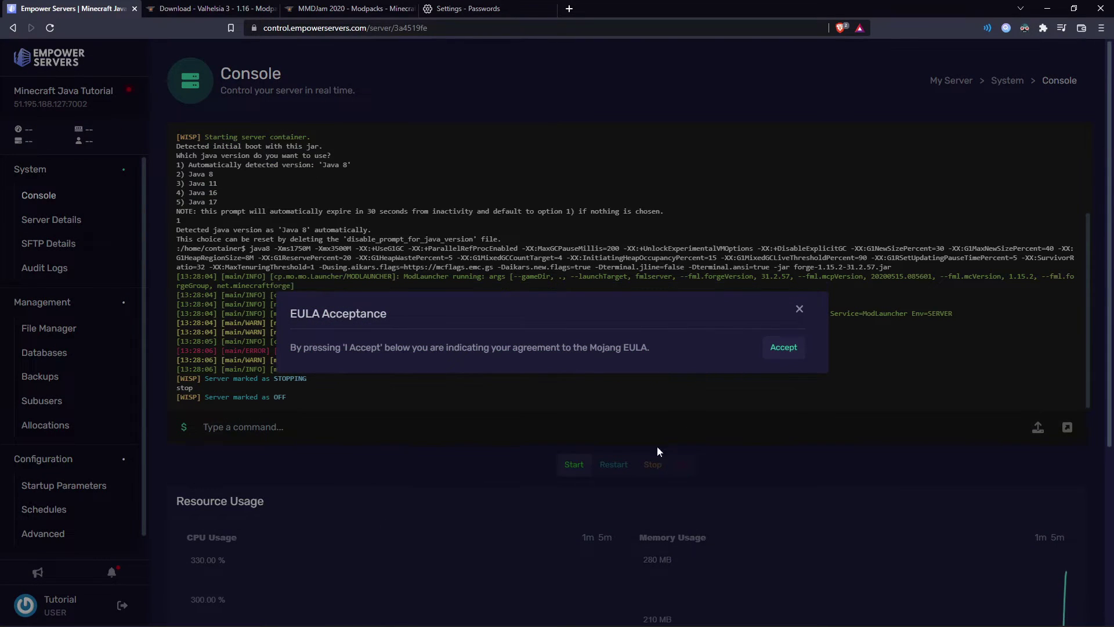
left_click(784, 349)
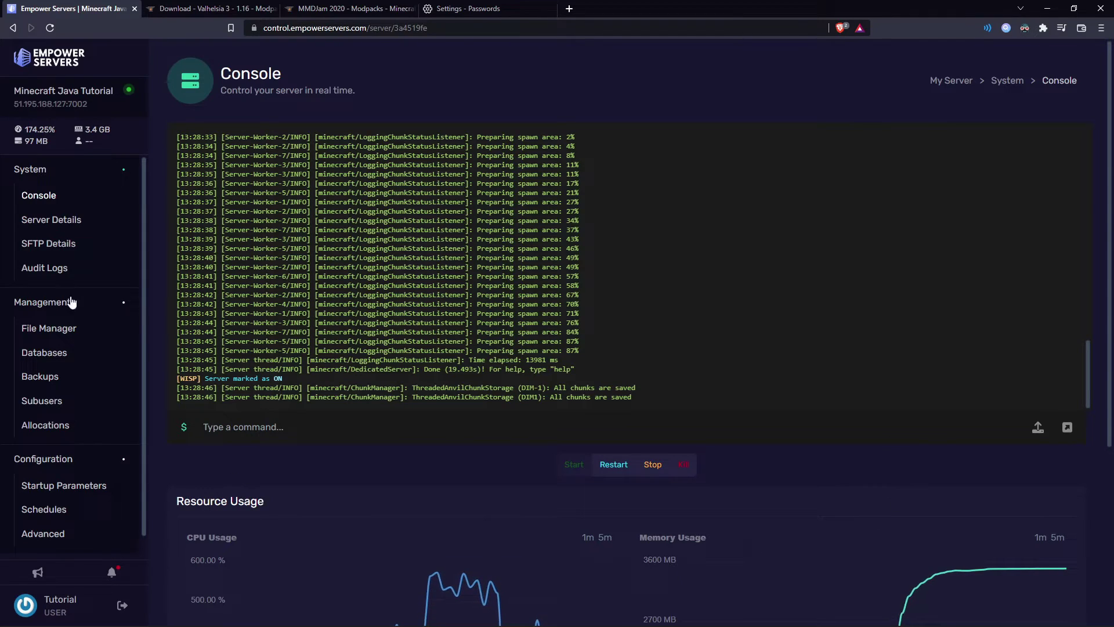
Step: Review the server's generated files and folders in the panel's file manager
left_click(52, 328)
scroll(531, 440, "down", 3)
scroll(496, 428, "up", 3)
scroll(319, 361, "down", 5)
scroll(258, 352, "up", 5)
Step: Switch to the CurseForge app, open the MMDJam 2020 profile folder and look through the mod files in its mods subfolder
key("alt+Tab")
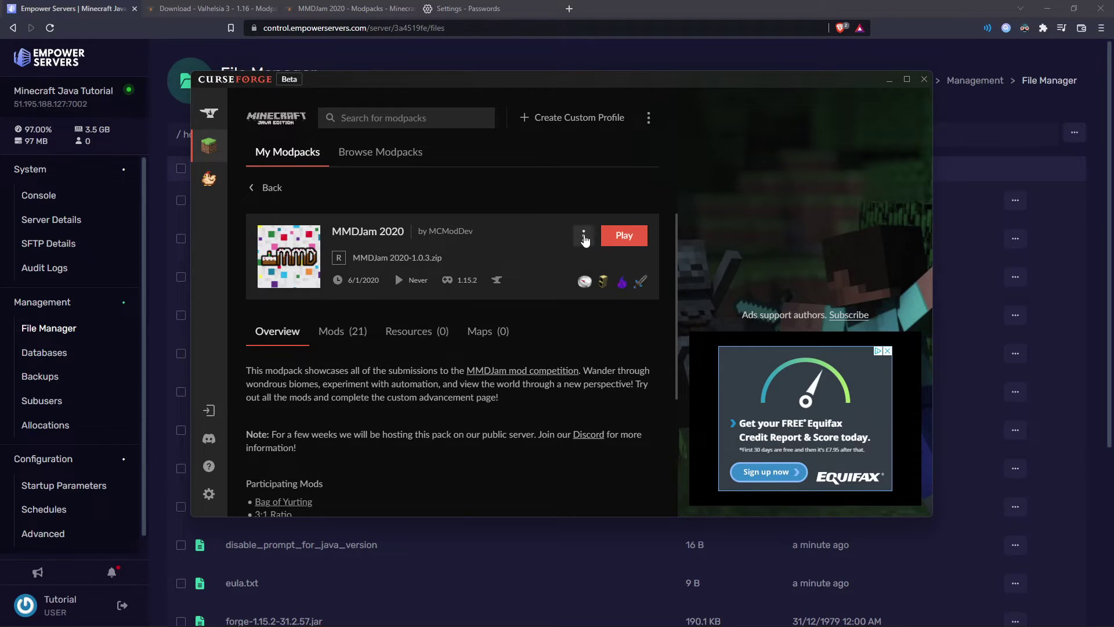
left_click(584, 238)
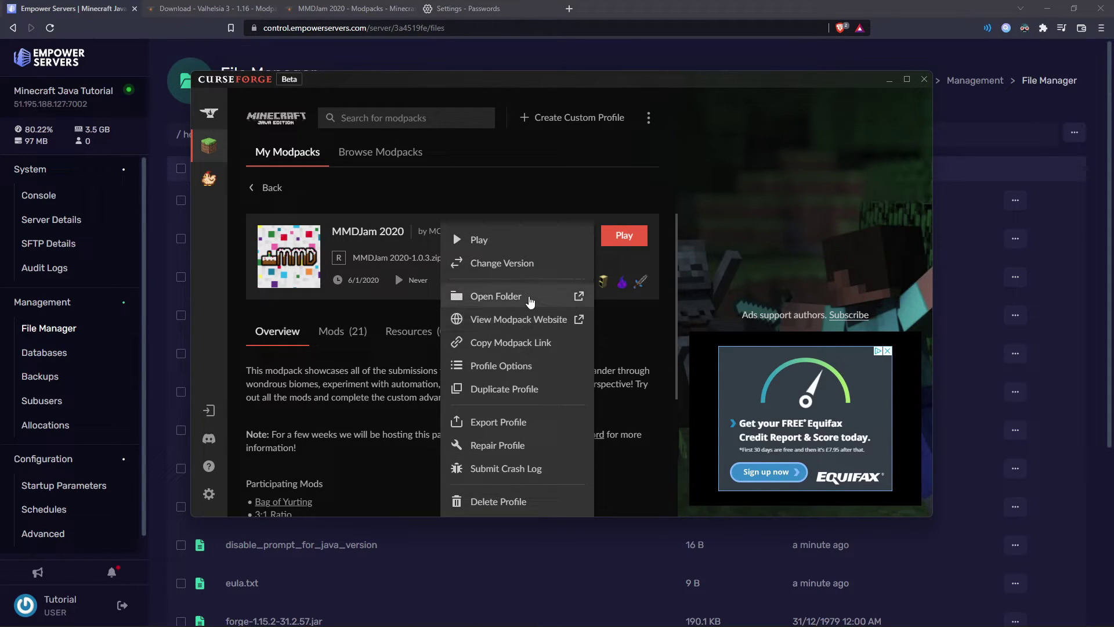
left_click(583, 237)
left_click(584, 237)
left_click(513, 297)
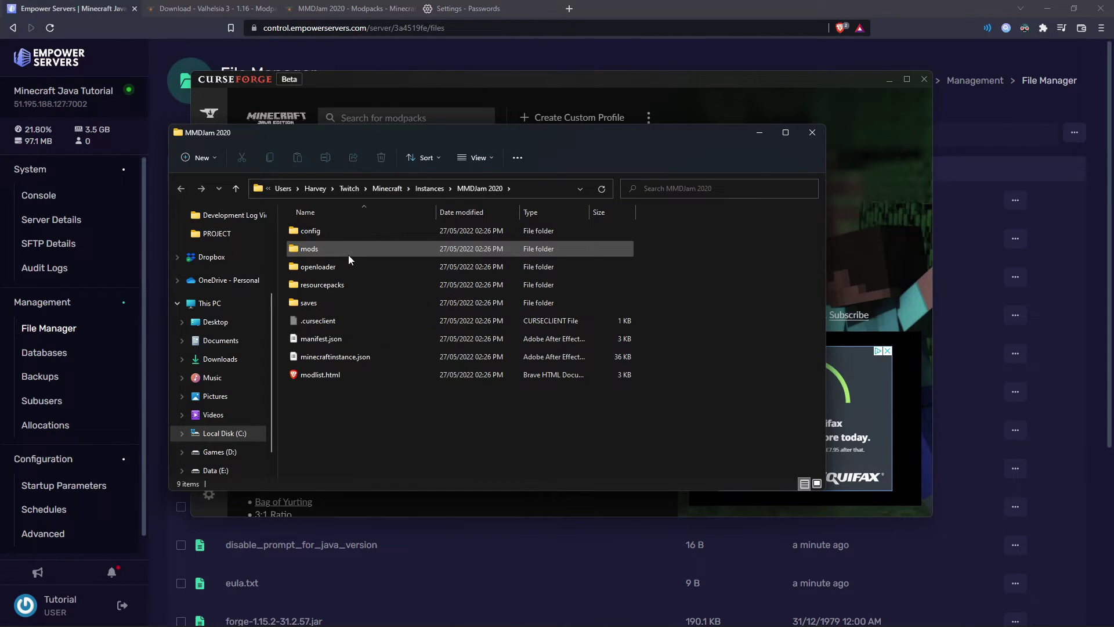
double_click(348, 254)
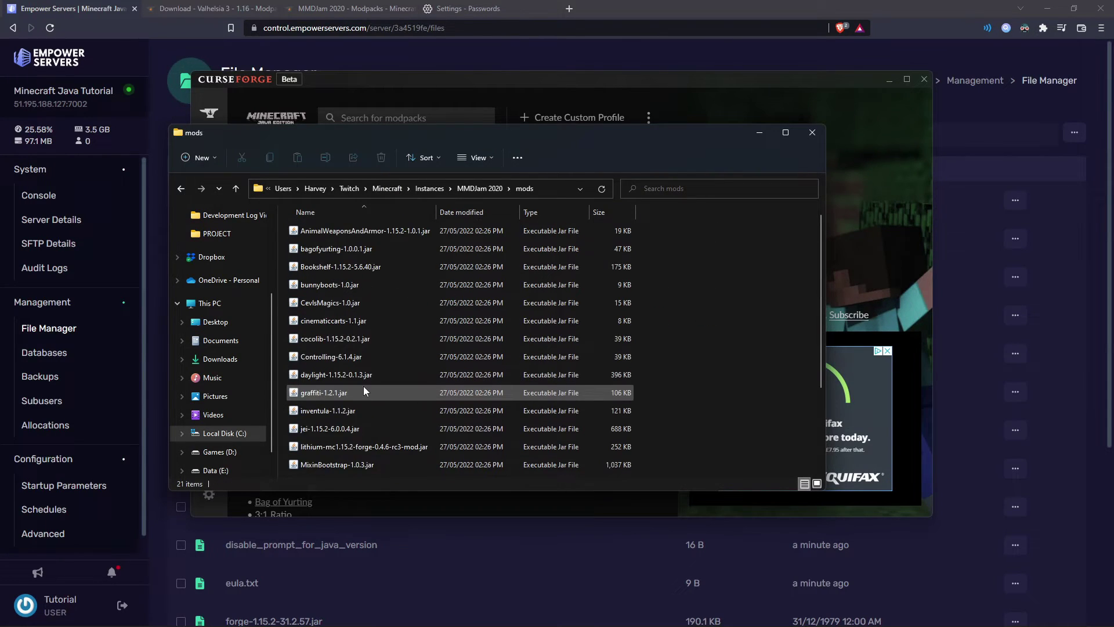
scroll(340, 348, "down", 3)
scroll(343, 394, "up", 3)
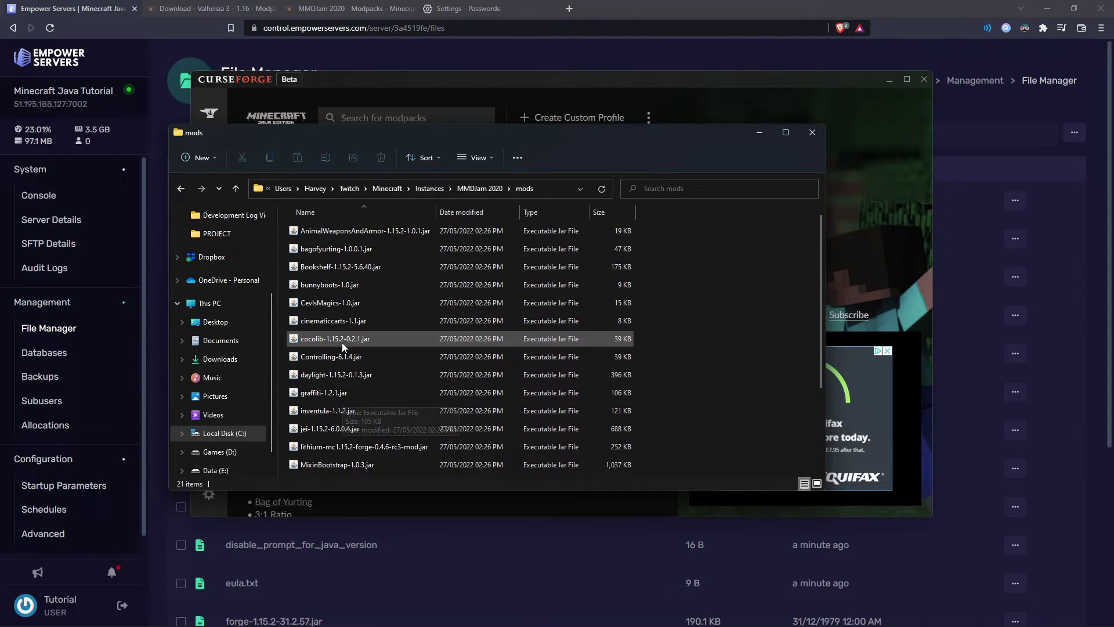
scroll(342, 346, "down", 3)
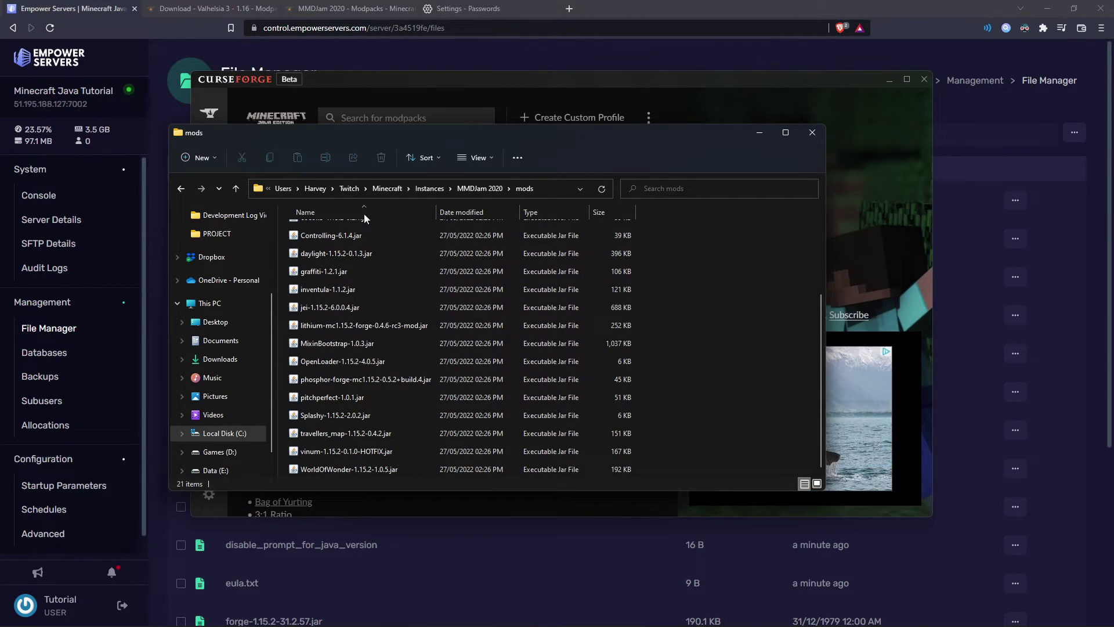
scroll(344, 252, "up", 3)
Step: Open the server's SFTP details in the panel and log in to that connection in WinSCP with the account password
left_click_drag(464, 231, 503, 172)
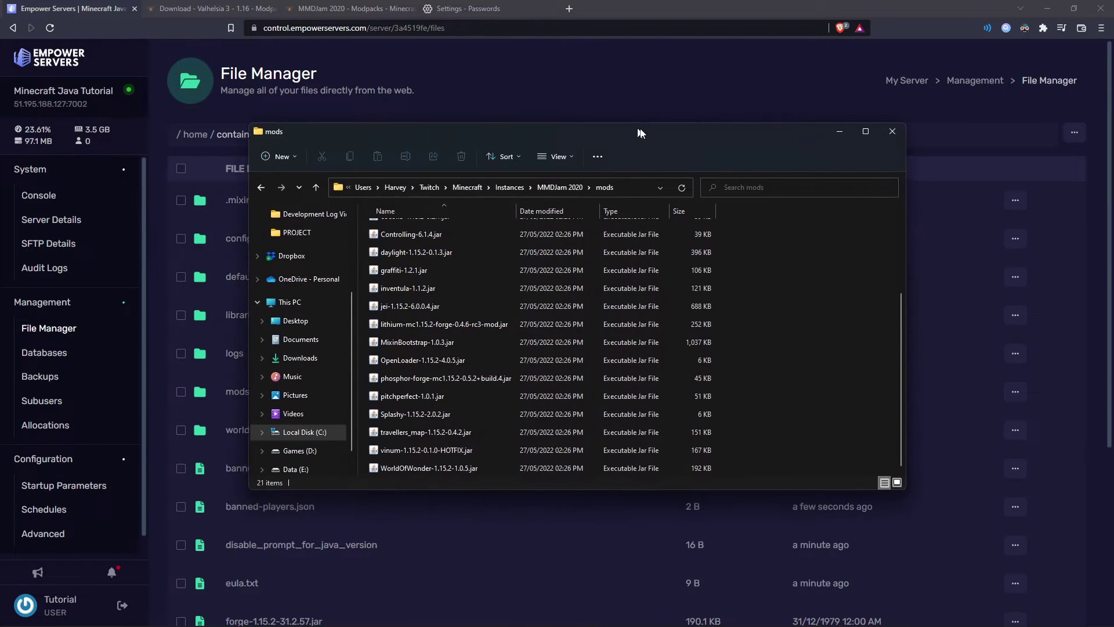
left_click(583, 112)
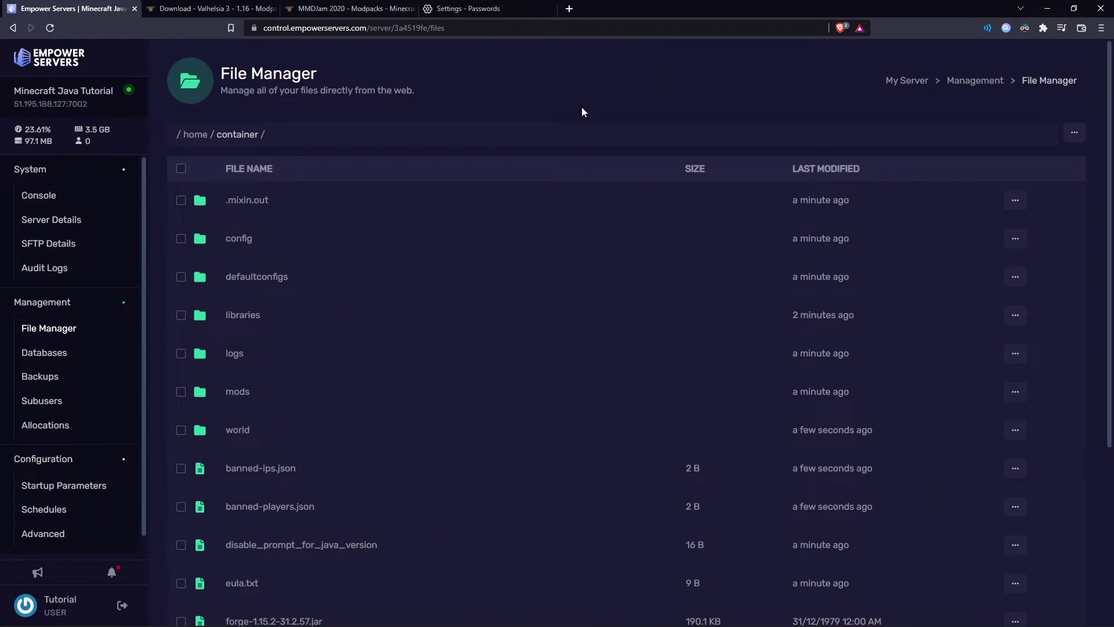
left_click(42, 249)
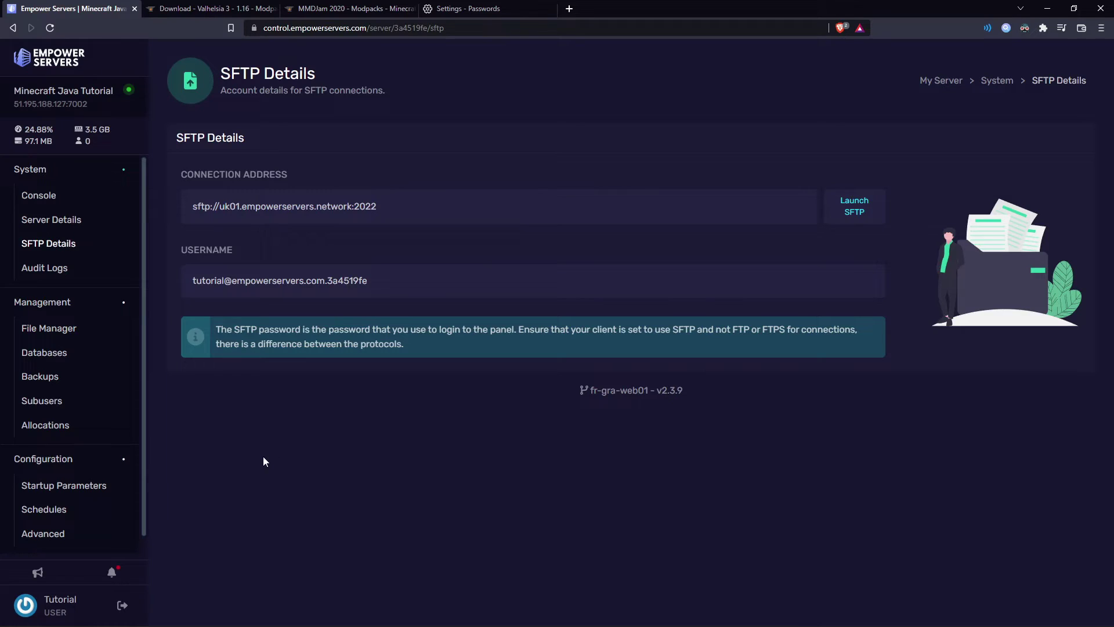
left_click(375, 206)
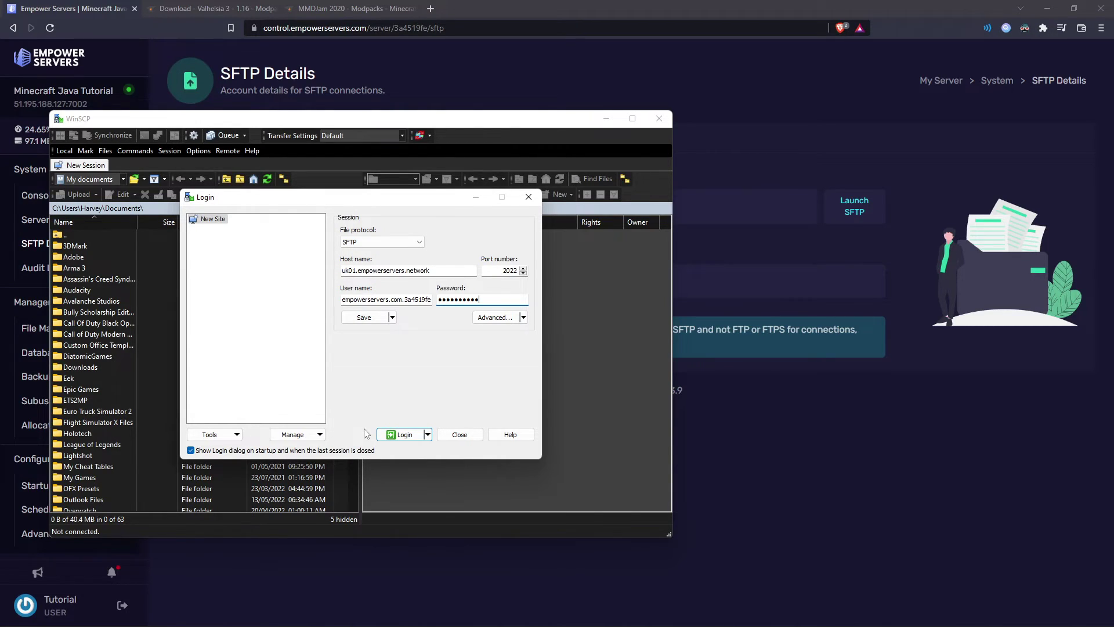
left_click(409, 438)
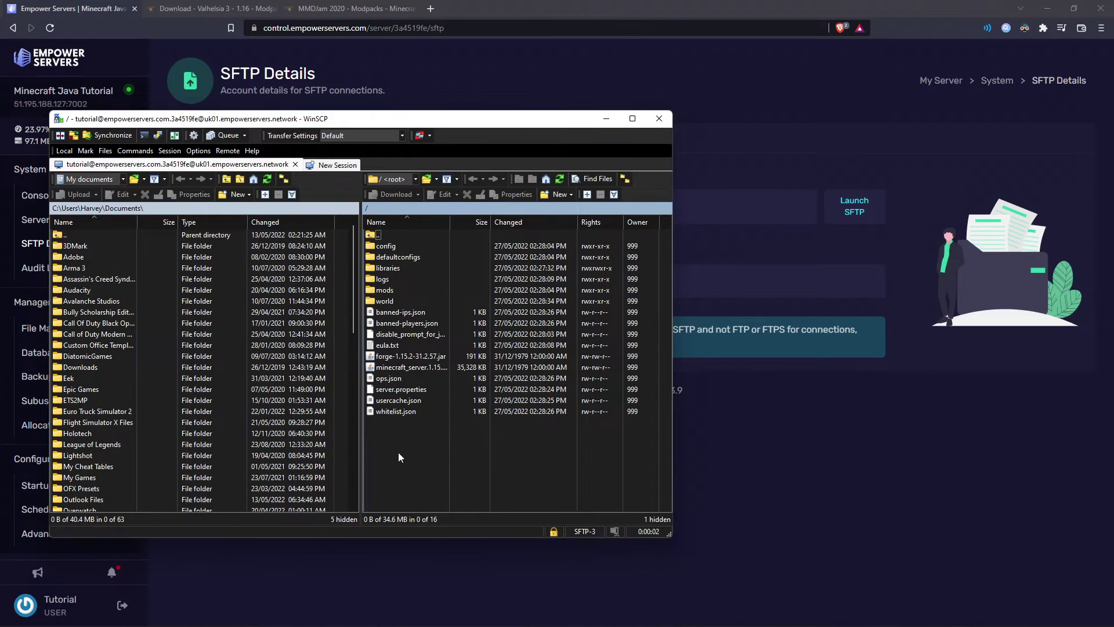
Step: Open the server's mods folder in WinSCP and upload all the jar files from the local MMDJam 2020 mods folder into it
left_click_drag(398, 452, 430, 429)
double_click(384, 290)
key("alt+Tab")
left_click_drag(709, 102, 713, 100)
scroll(649, 284, "up", 3)
left_click_drag(581, 195, 624, 509)
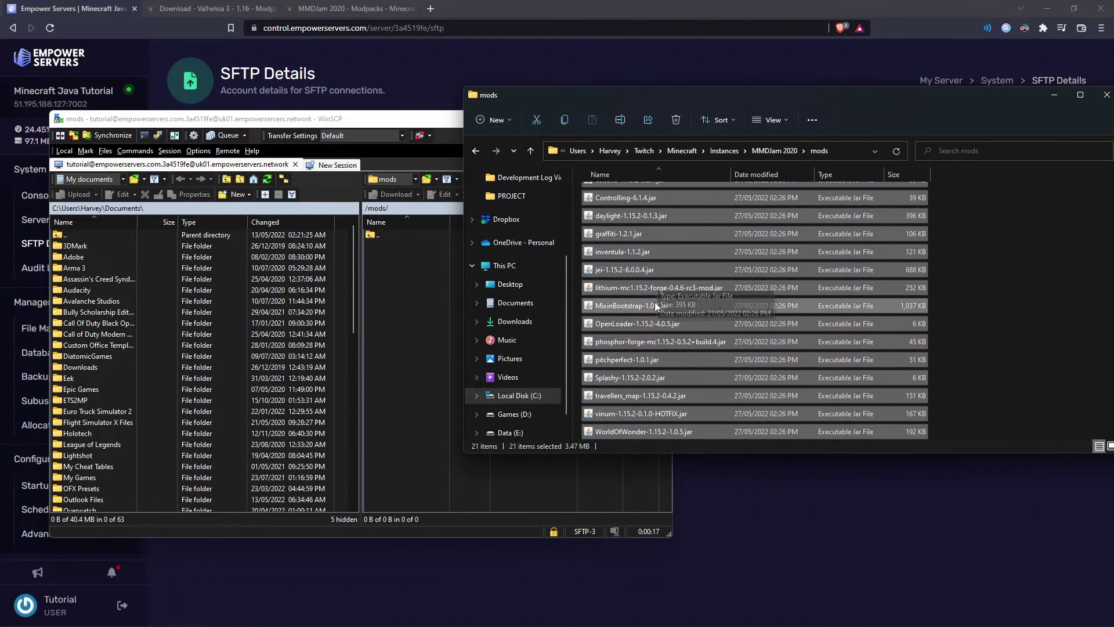
scroll(668, 313, "up", 3)
left_click_drag(578, 190, 407, 256)
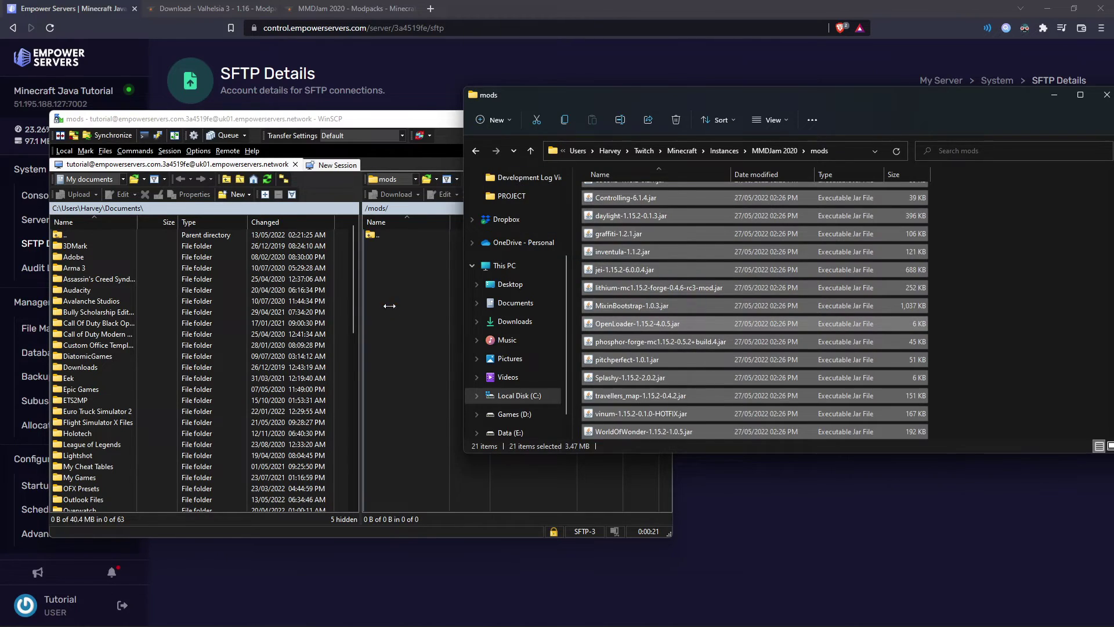
left_click_drag(391, 307, 391, 310)
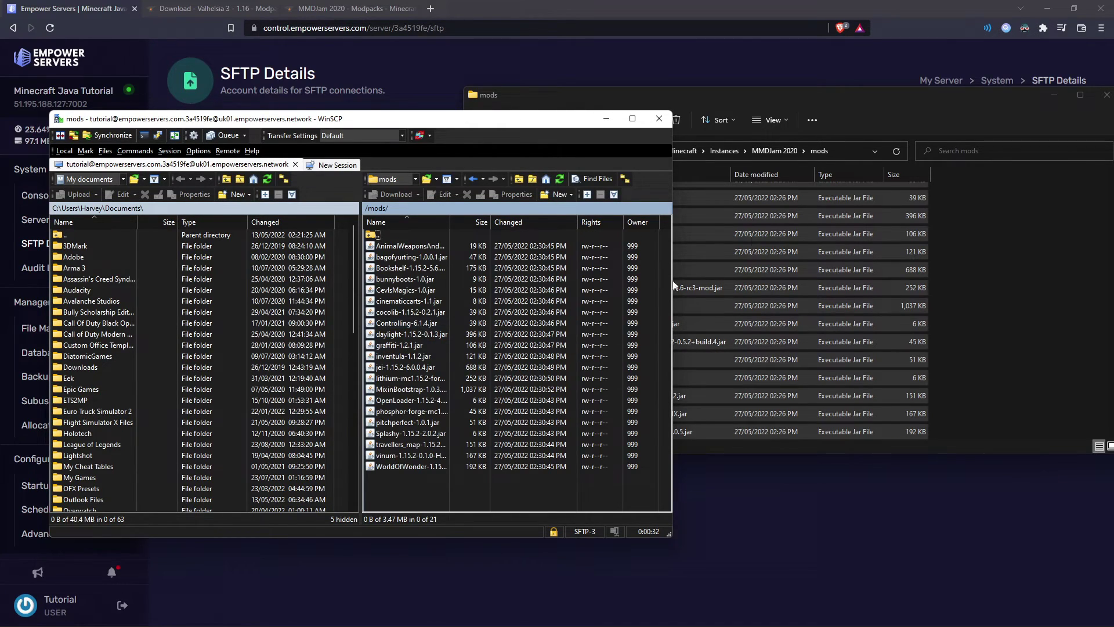
Step: Close the local mods folder, minimize WinSCP and restart the server from the panel's console
left_click(1106, 95)
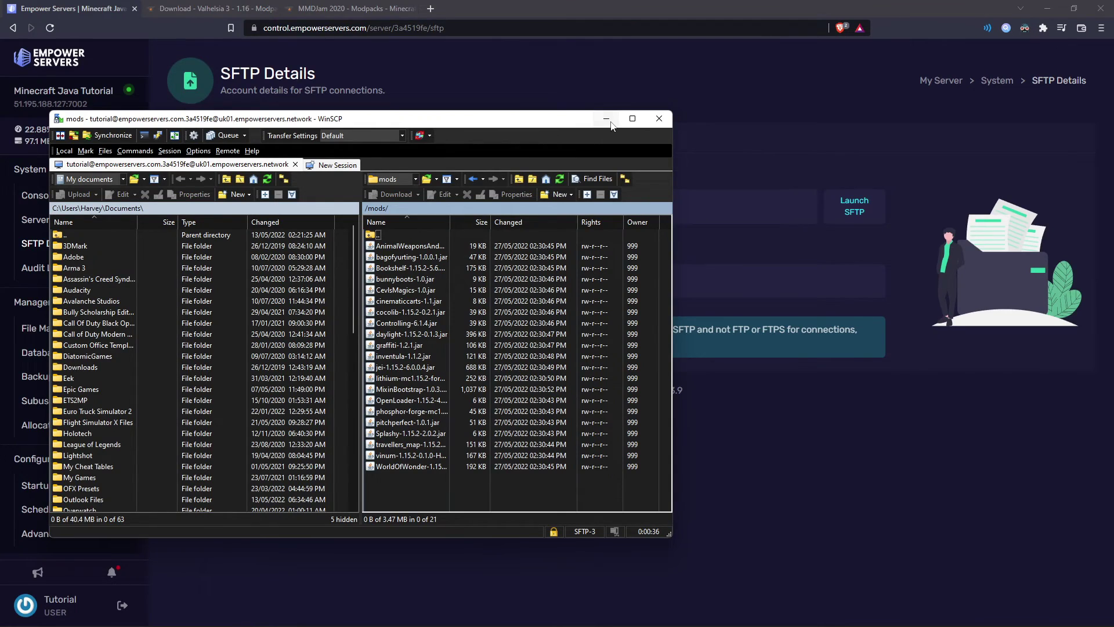
left_click(607, 119)
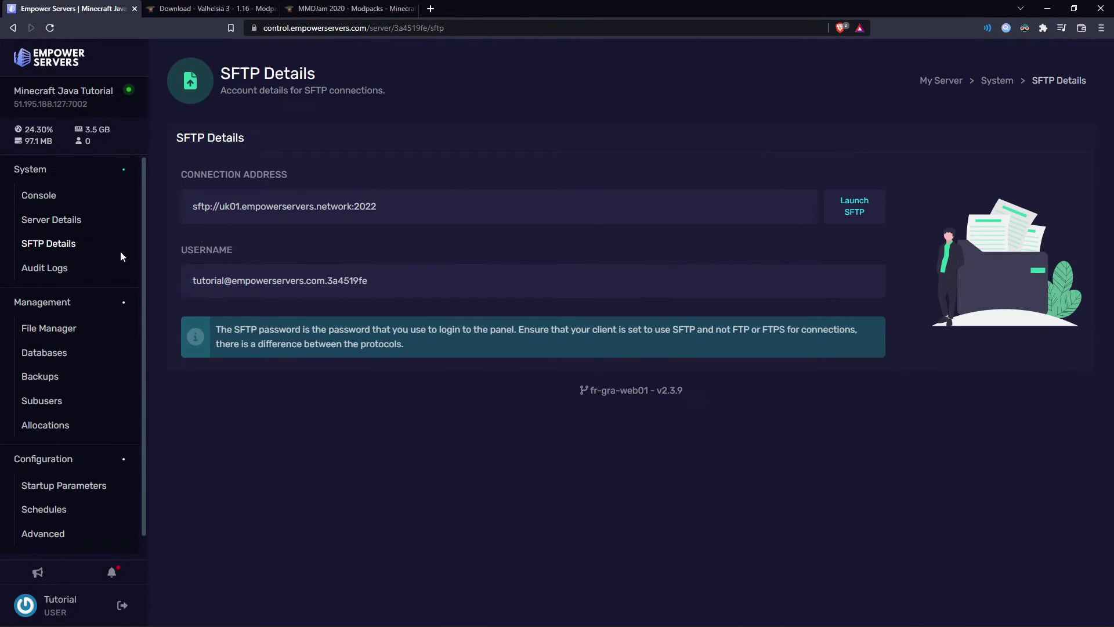
left_click(40, 195)
left_click(609, 464)
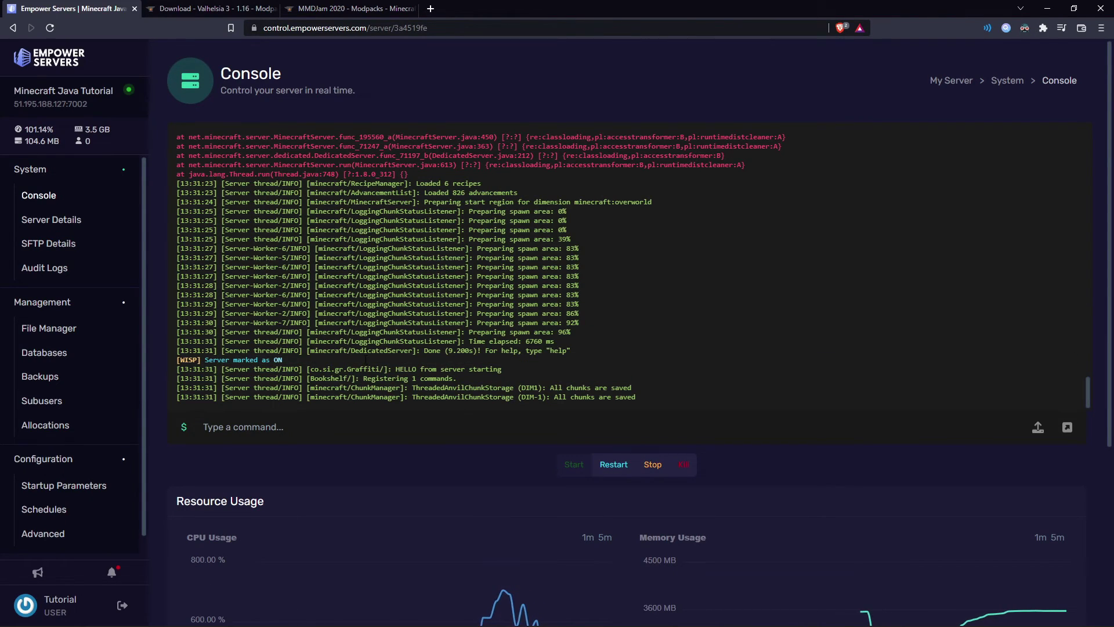
Step: Examine the console's startup log for mod loading and the server's final status
scroll(626, 267, "up", 5)
scroll(372, 314, "up", 5)
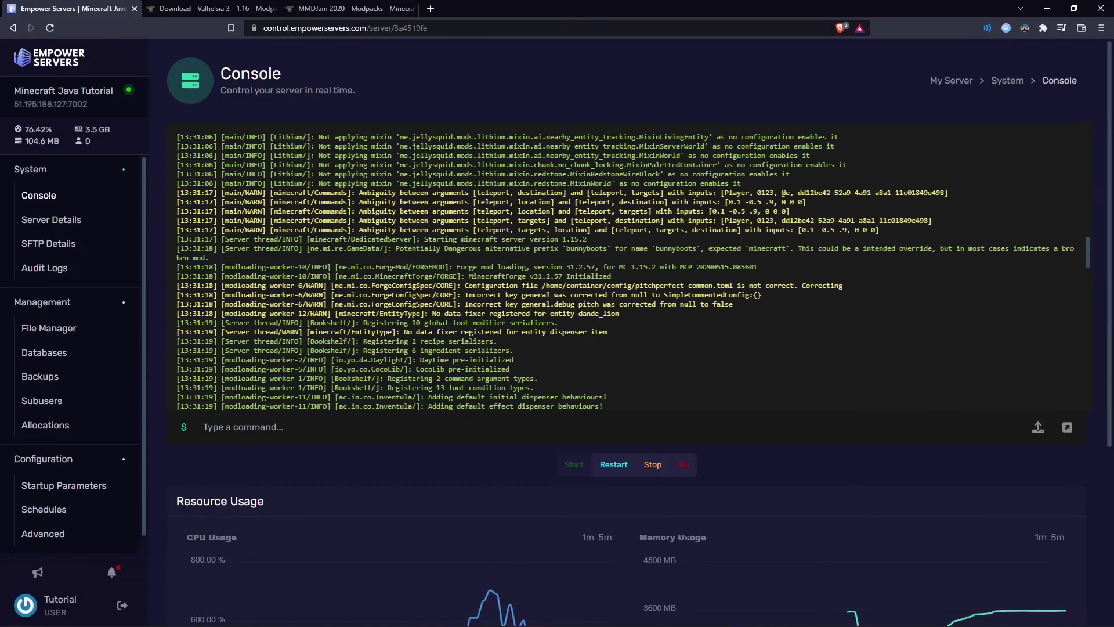
scroll(372, 313, "down", 5)
scroll(372, 313, "down", 10)
scroll(333, 378, "up", 1)
scroll(294, 401, "up", 3)
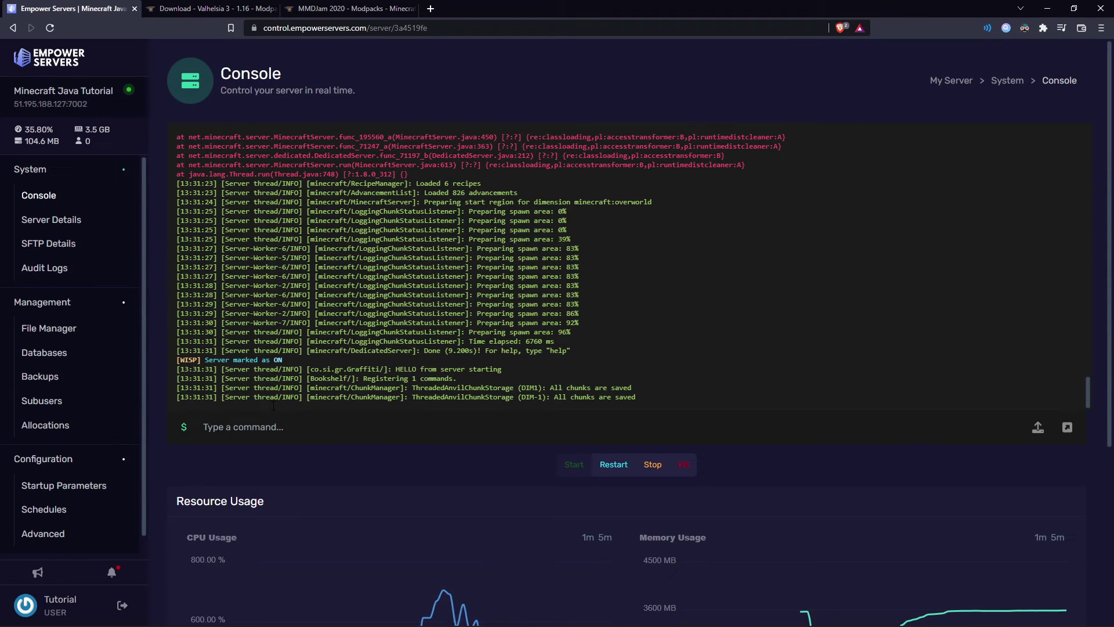
left_click(209, 9)
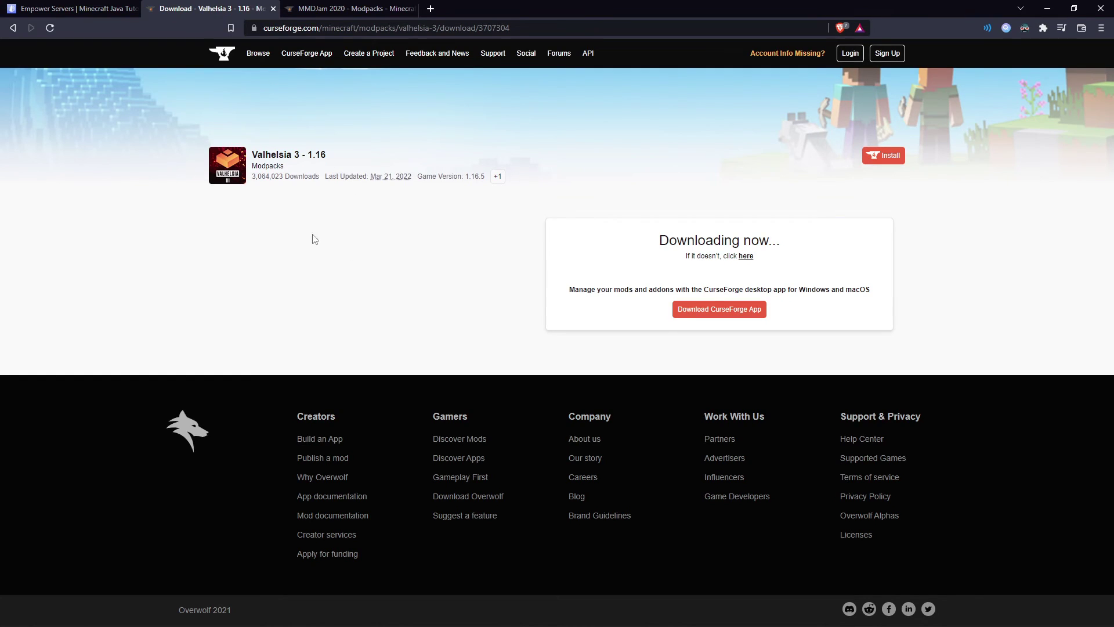
left_click(76, 8)
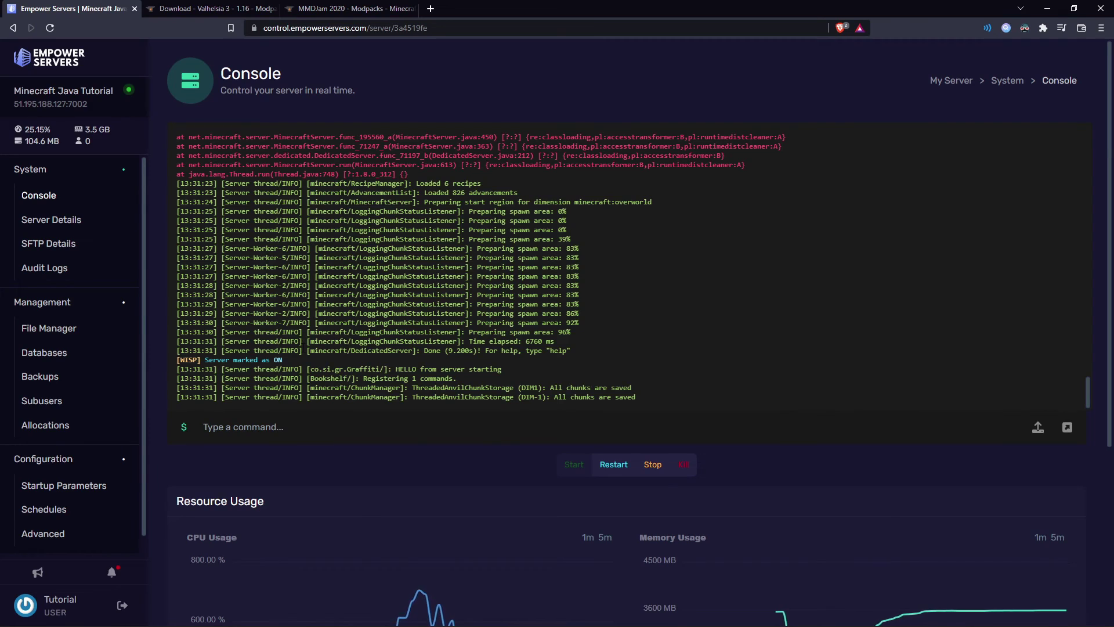